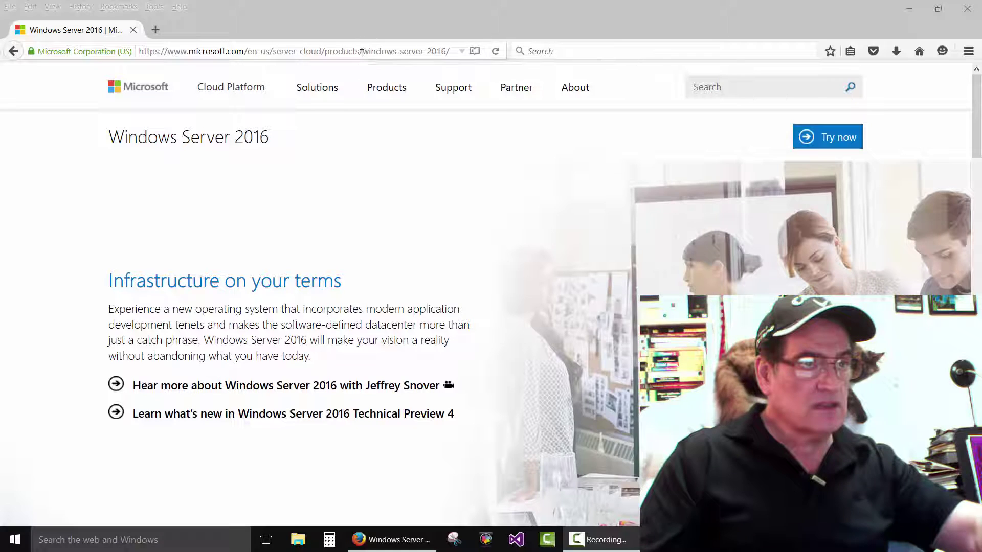
# - Copy the Windows Server 2016 page address from the browser into the blank Notepad document
pyautogui.click(362, 52)
pyautogui.rightClick(361, 53)
pyautogui.click(387, 89)
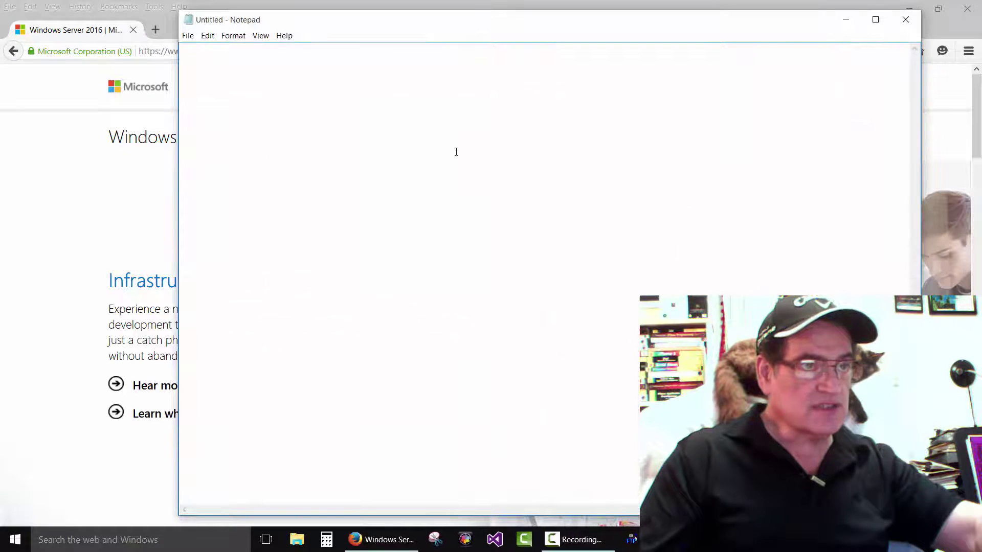
pyautogui.rightClick(364, 93)
pyautogui.click(387, 142)
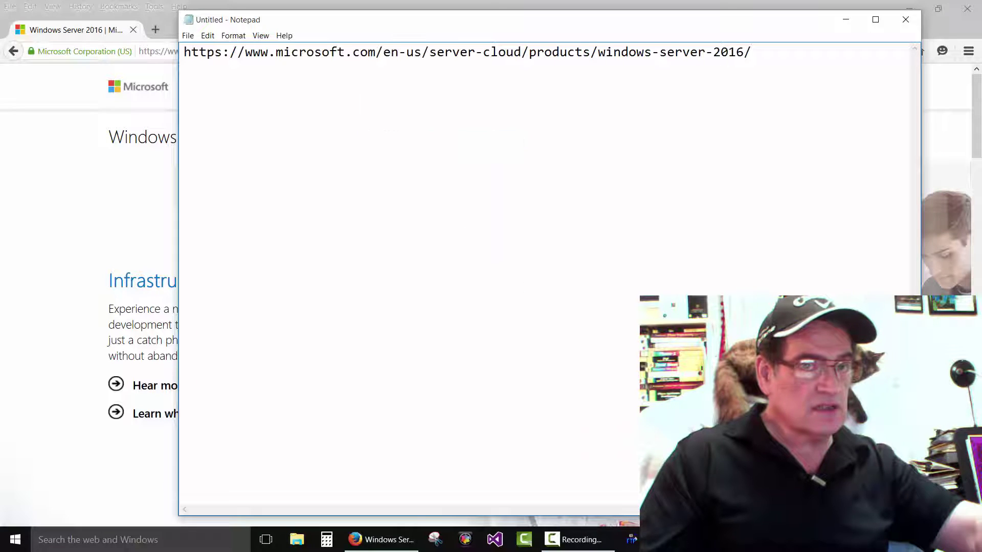
# - Shrink the Notepad window, place it just below the browser's address bar, and minimize it
pyautogui.moveTo(921, 515); pyautogui.dragTo(830, 233)
pyautogui.moveTo(732, 23); pyautogui.dragTo(595, 107)
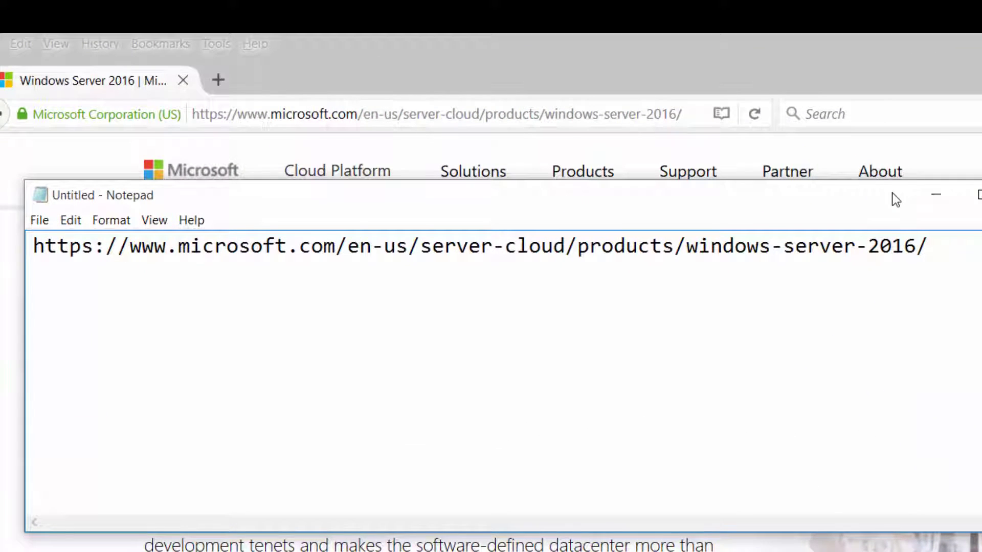
pyautogui.click(937, 61)
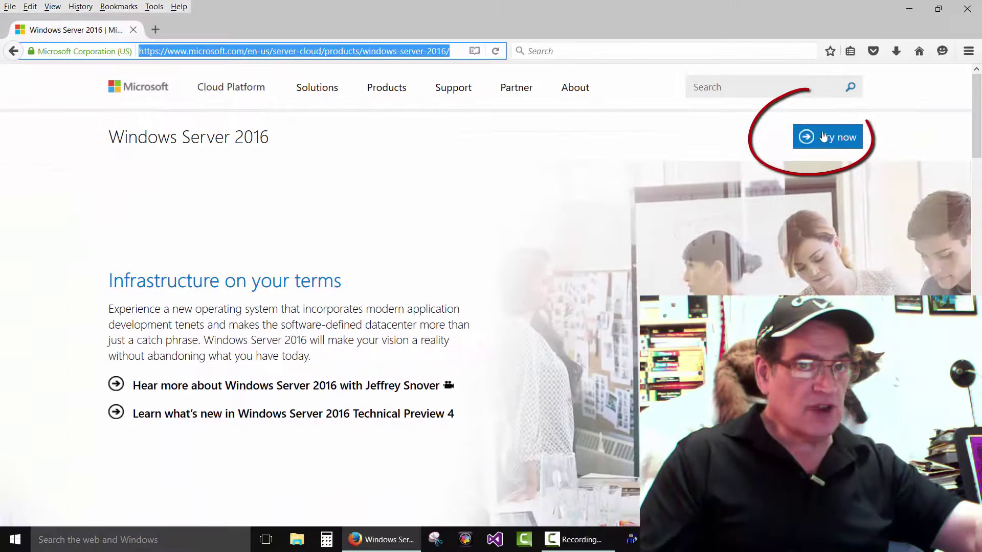
# - Open the Windows Server 2016 Technical Preview 4 evaluation page and sign in with the Microsoft account e-mail and password
pyautogui.click(830, 142)
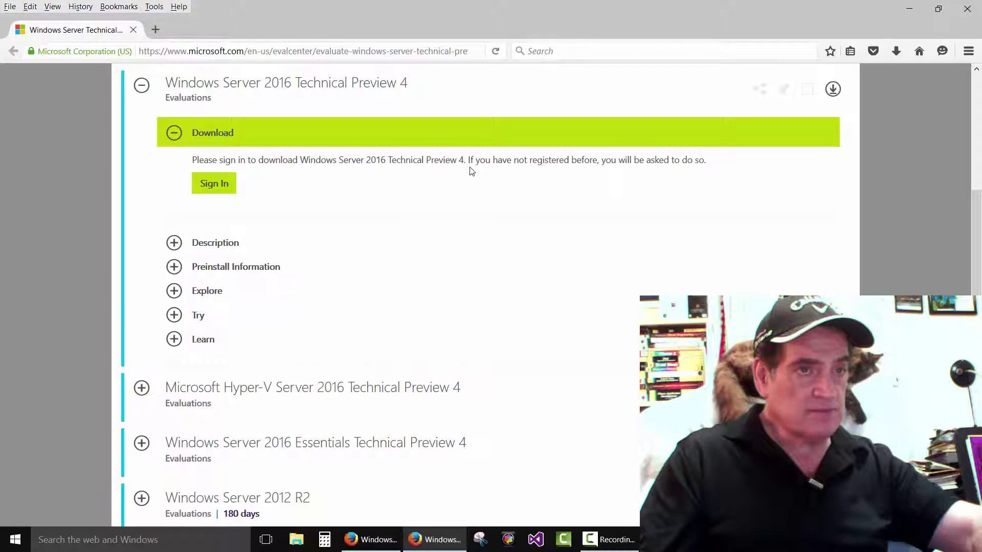
pyautogui.click(217, 187)
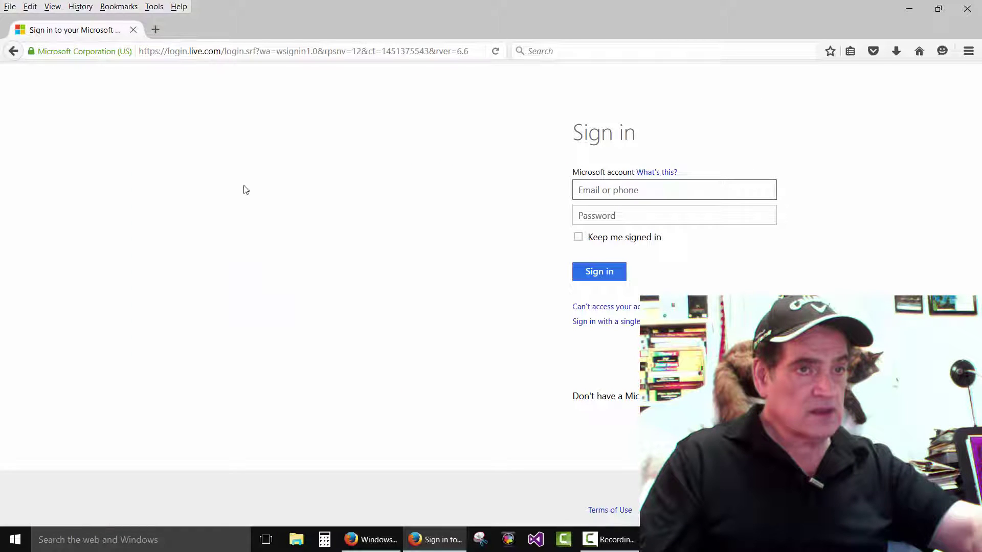
pyautogui.click(601, 189)
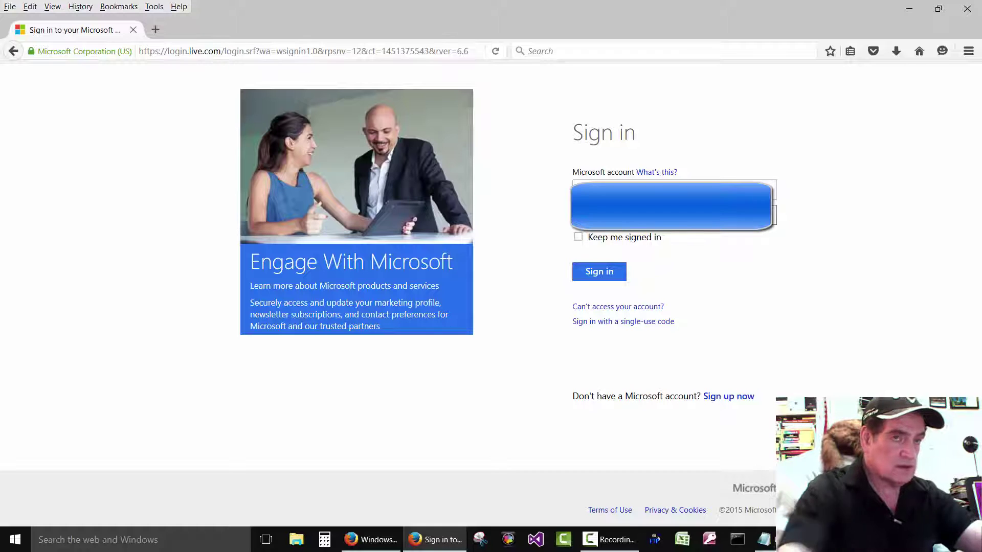
pyautogui.click(600, 271)
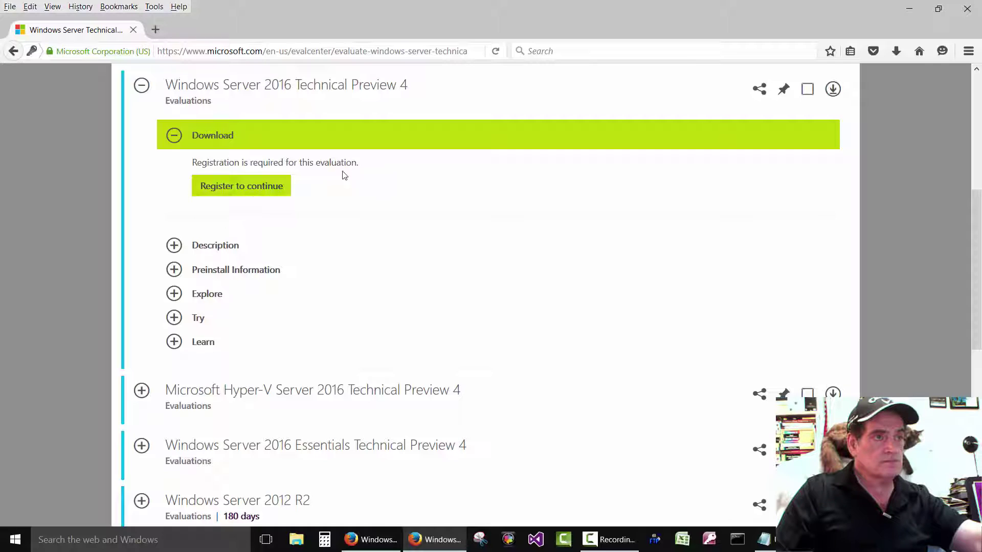
# - Open the registration form for Windows Server 2016 Technical Preview 4, review its fields, and set the role to Developer
pyautogui.click(259, 190)
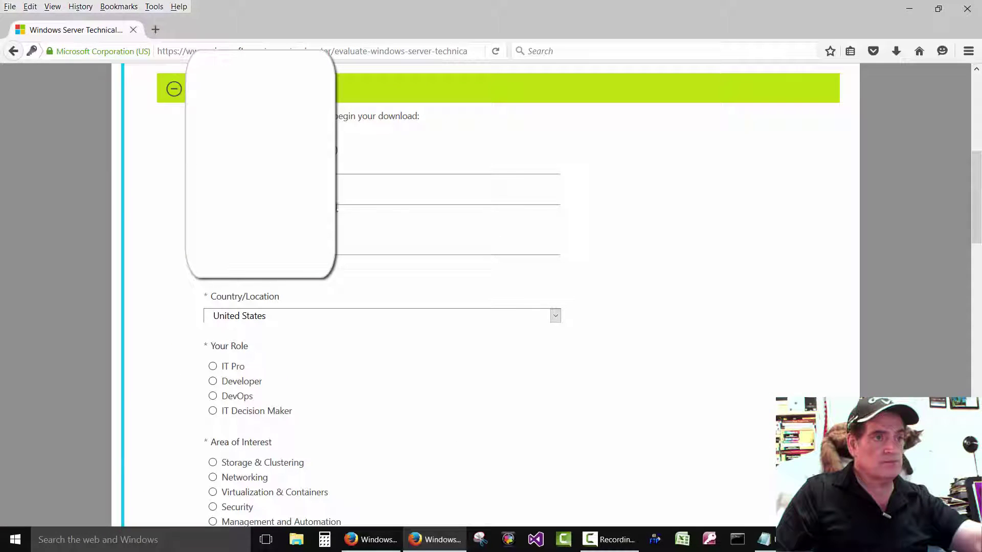
pyautogui.scroll(-8, 265, 315)
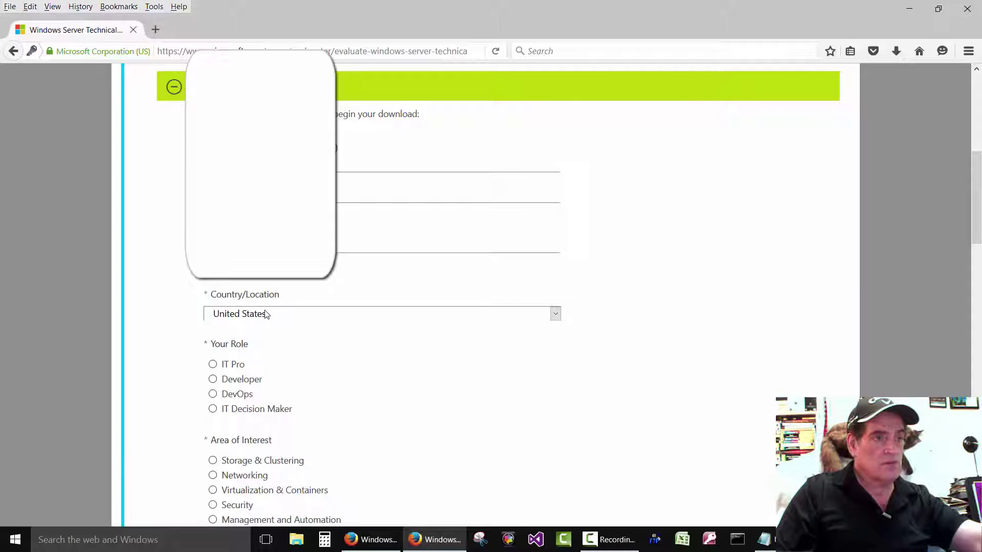
pyautogui.scroll(-5, 266, 312)
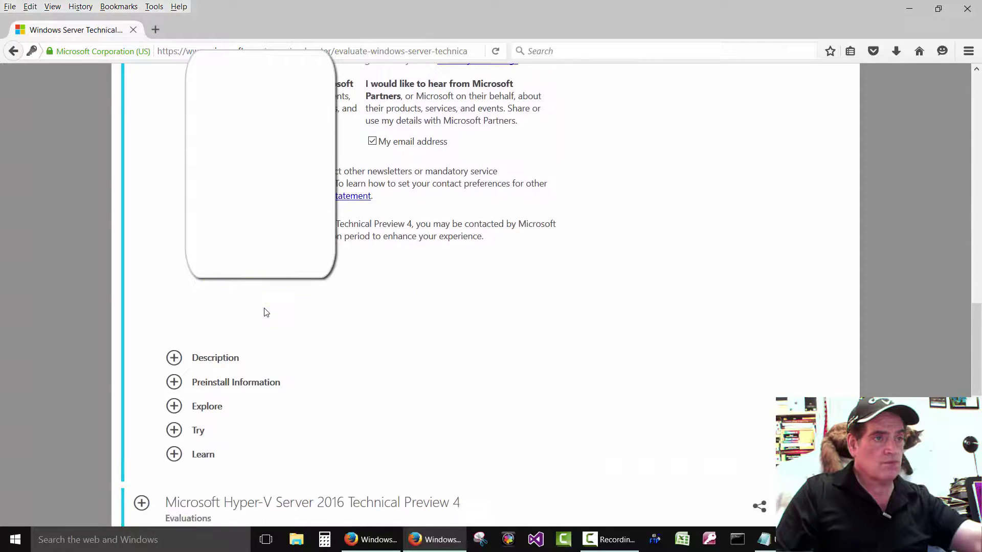
pyautogui.scroll(4, 246, 281)
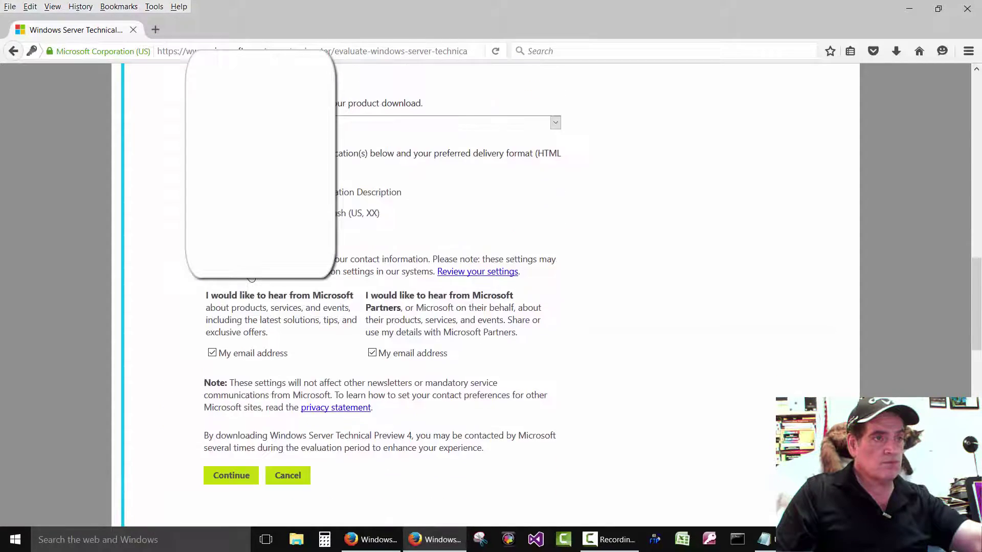
pyautogui.scroll(4, 379, 295)
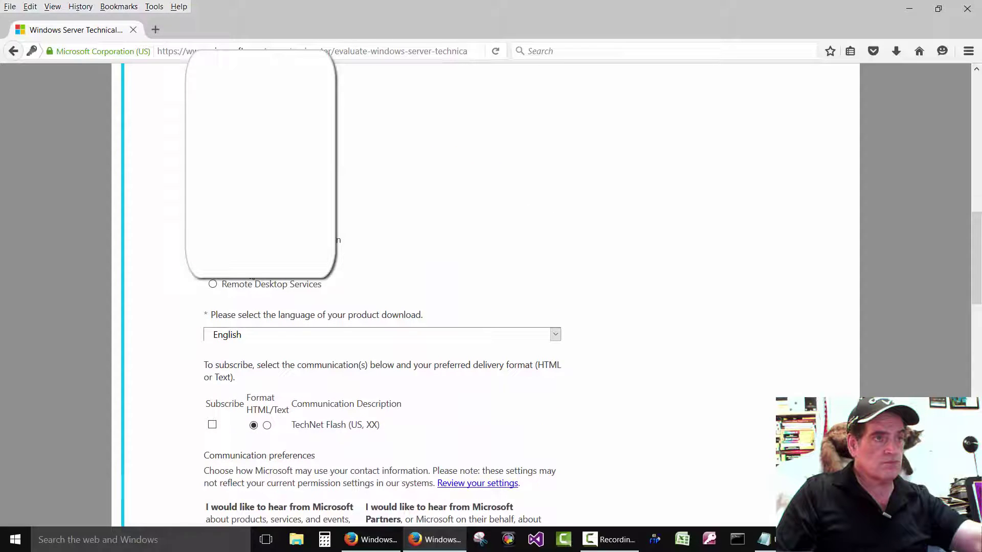
pyautogui.scroll(4, 486, 295)
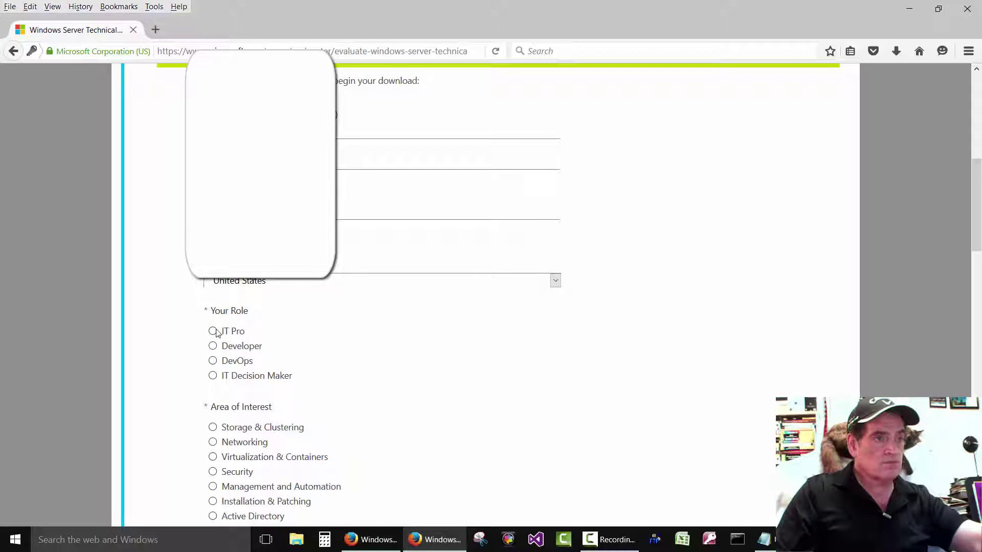
pyautogui.click(213, 350)
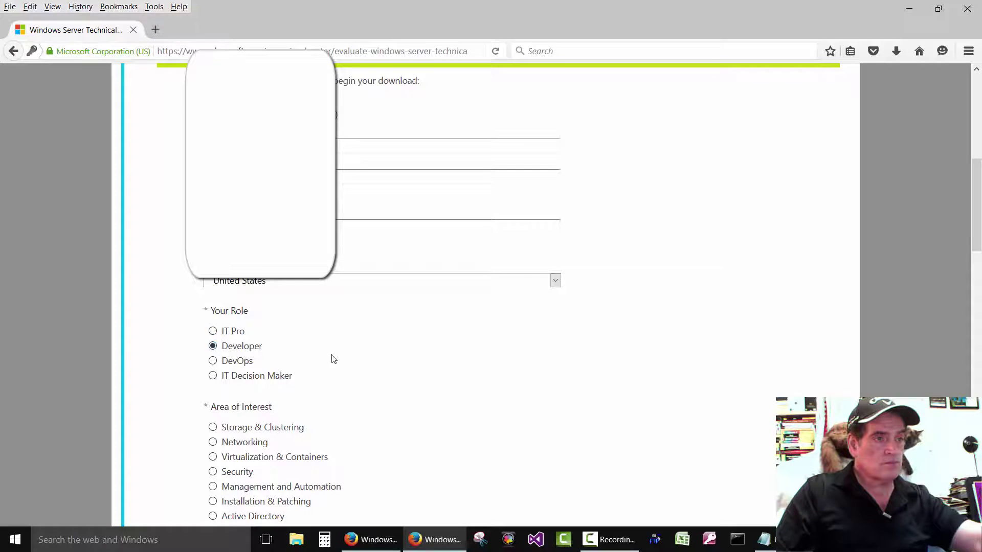
# - Complete the rest of the registration form and continue to the ISO download
pyautogui.scroll(-5, 332, 358)
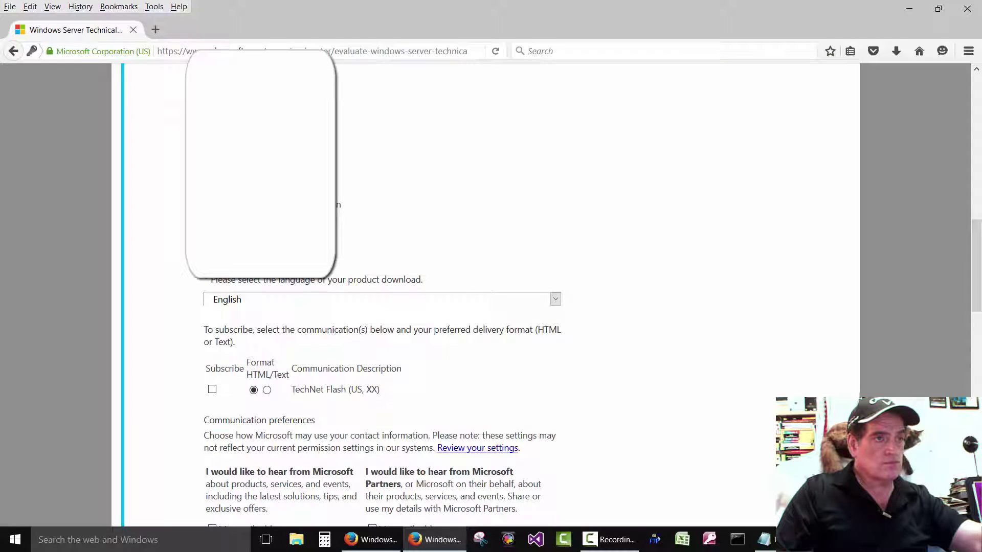
pyautogui.scroll(-5, 332, 358)
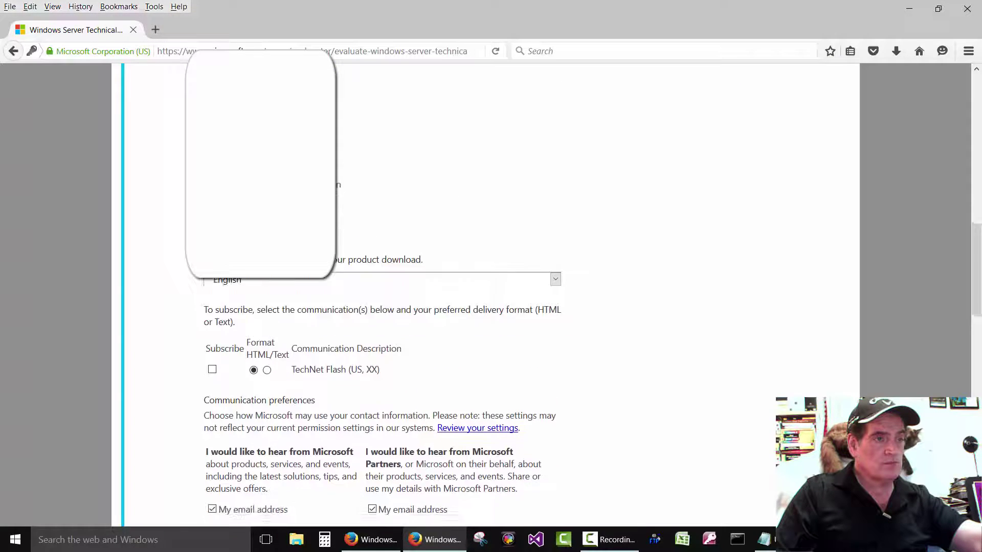
pyautogui.click(244, 373)
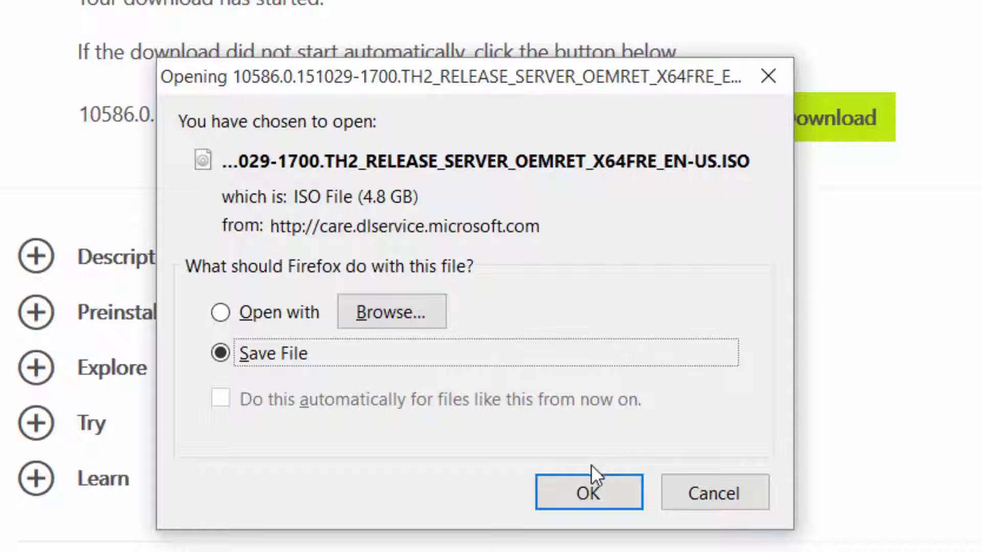
# - Save the ISO file in the Windows Server 2016 folder on the Desktop and open the browser's download list
pyautogui.click(583, 491)
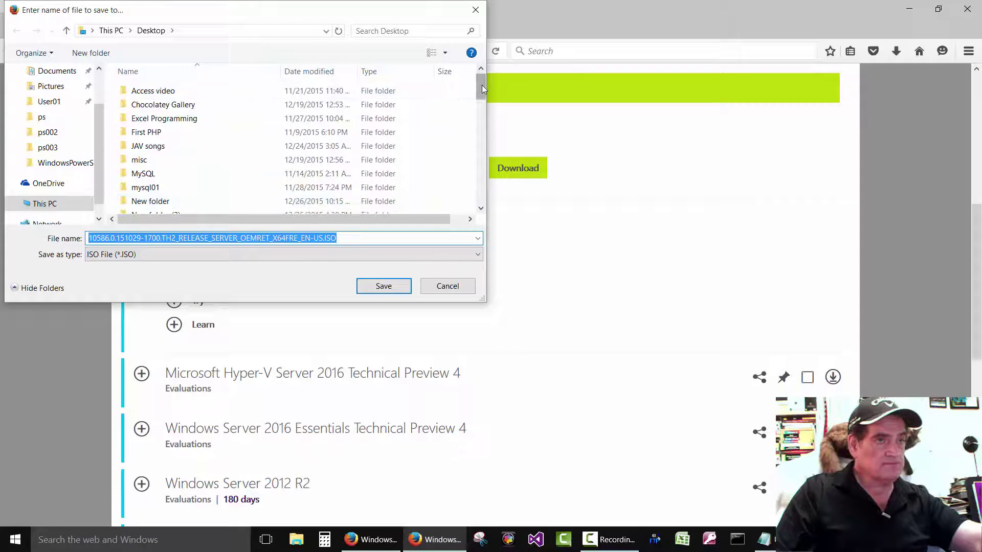
pyautogui.moveTo(481, 87); pyautogui.dragTo(483, 173)
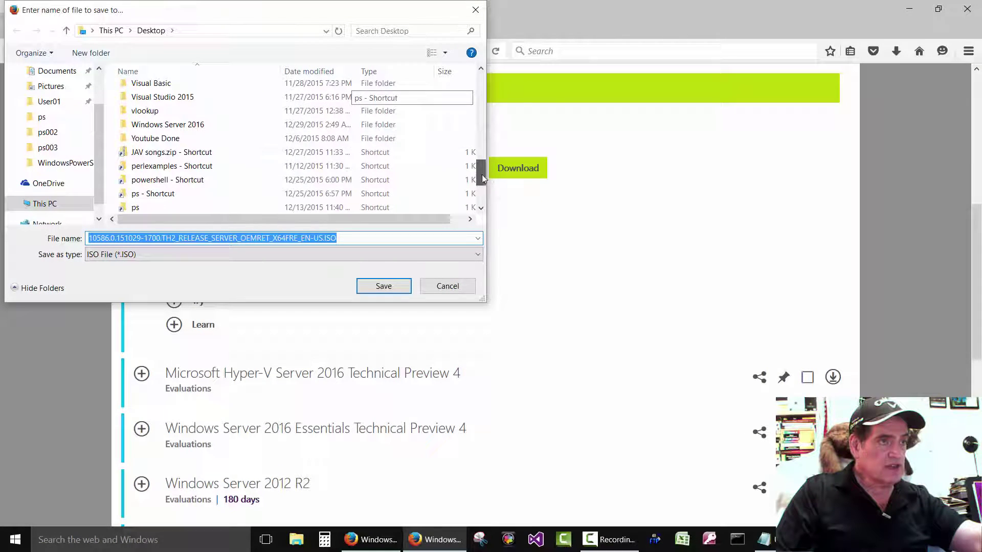
pyautogui.doubleClick(203, 126)
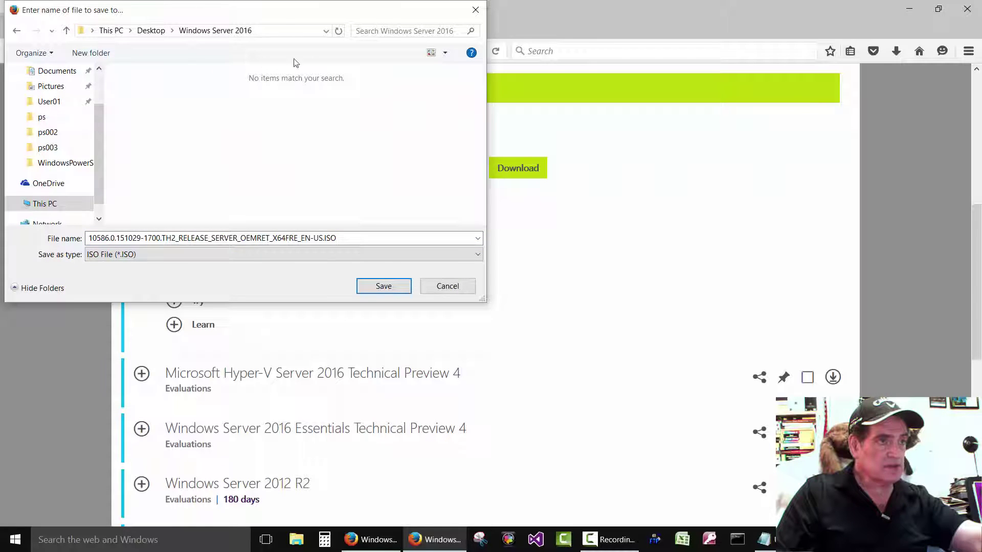
pyautogui.click(383, 287)
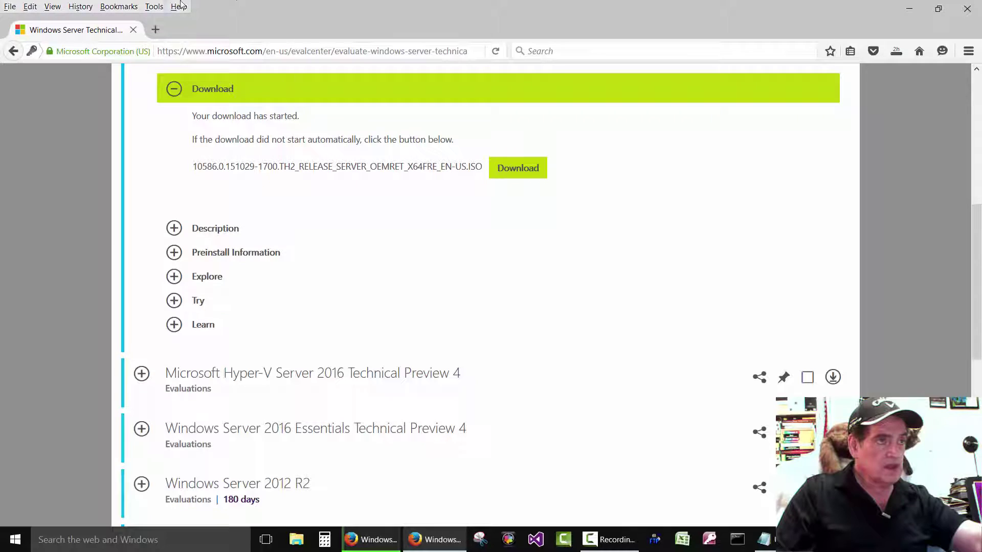
pyautogui.click(154, 7)
pyautogui.click(174, 20)
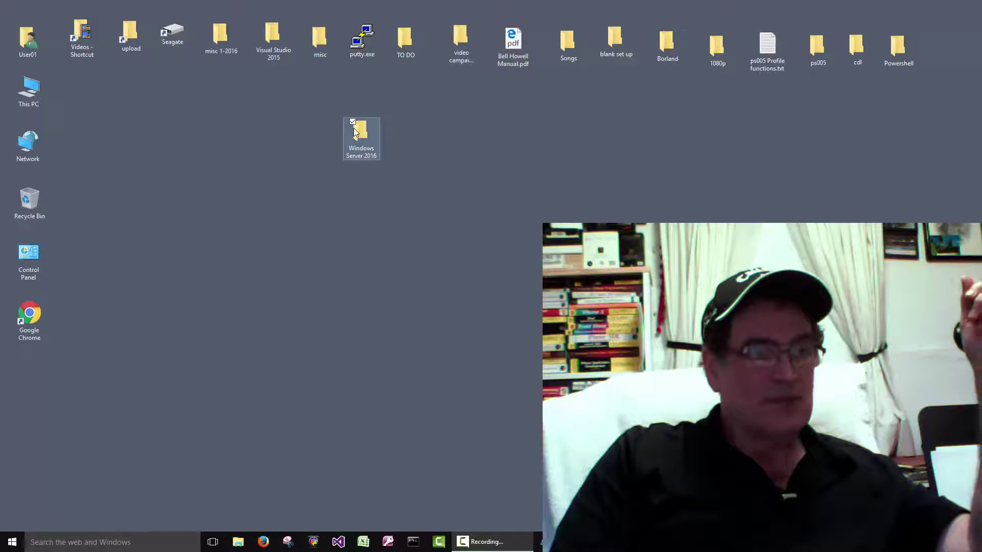
# - Open the Windows Server 2016 folder on the desktop and examine the downloaded file's full name and extension without renaming it
pyautogui.doubleClick(354, 129)
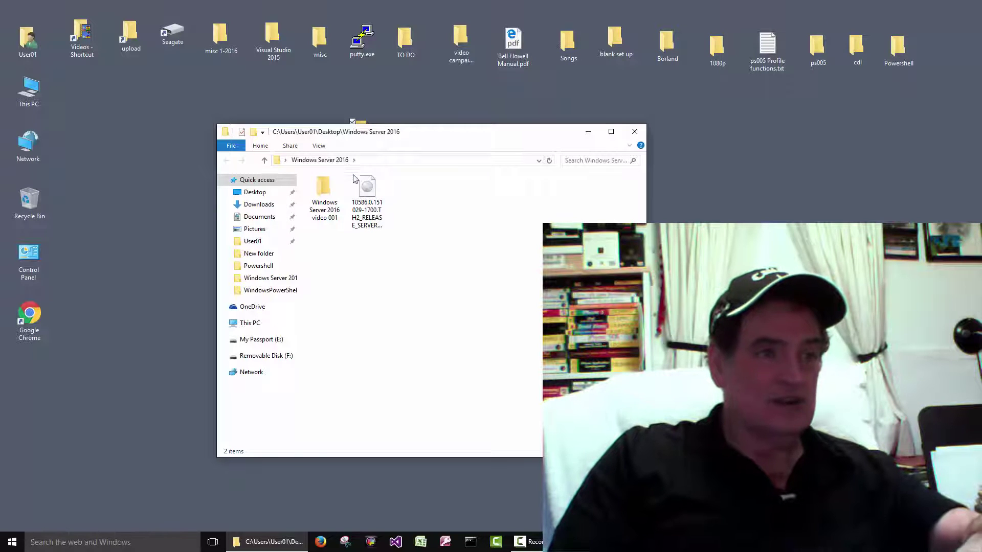
pyautogui.click(367, 205)
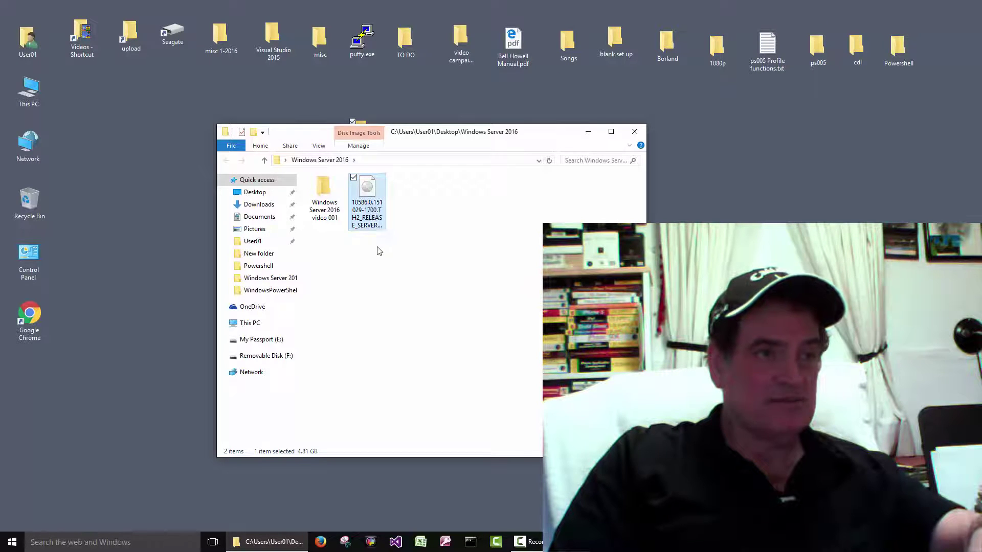
pyautogui.press('F2')
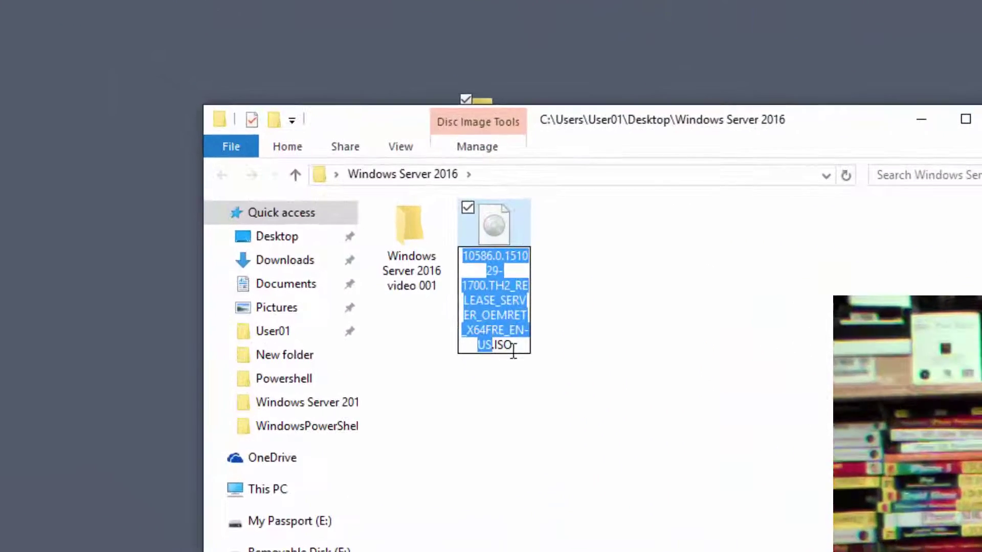
pyautogui.moveTo(513, 351); pyautogui.dragTo(490, 358)
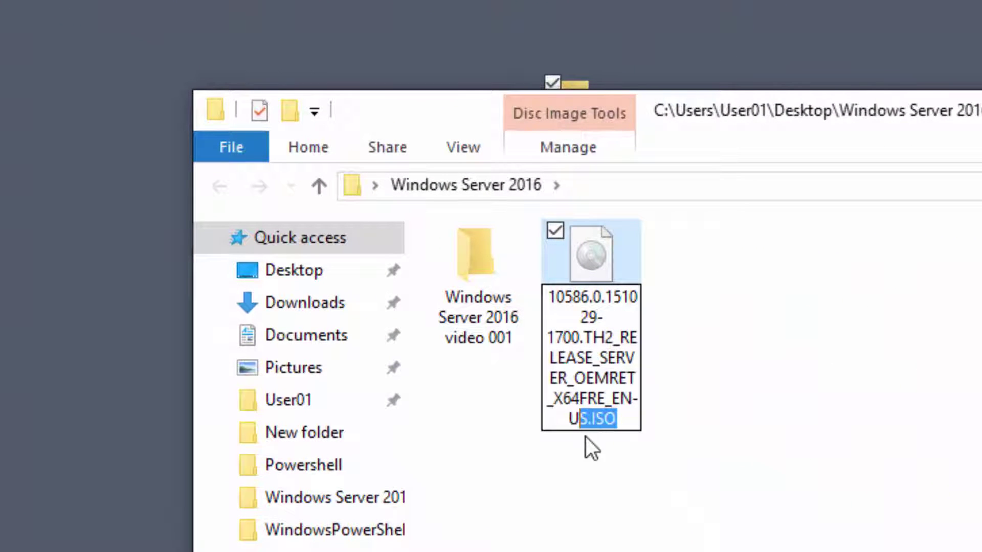
pyautogui.click(622, 415)
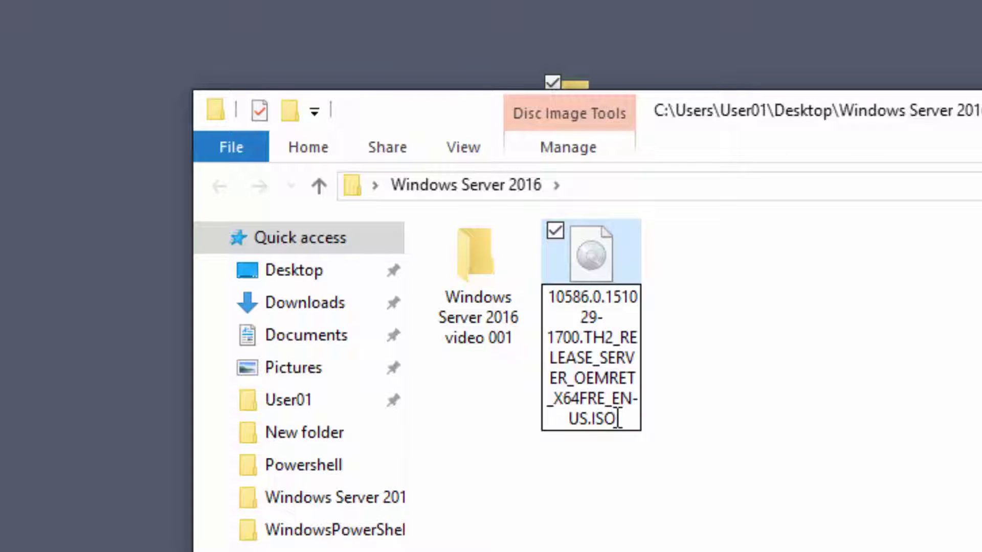
pyautogui.click(591, 261)
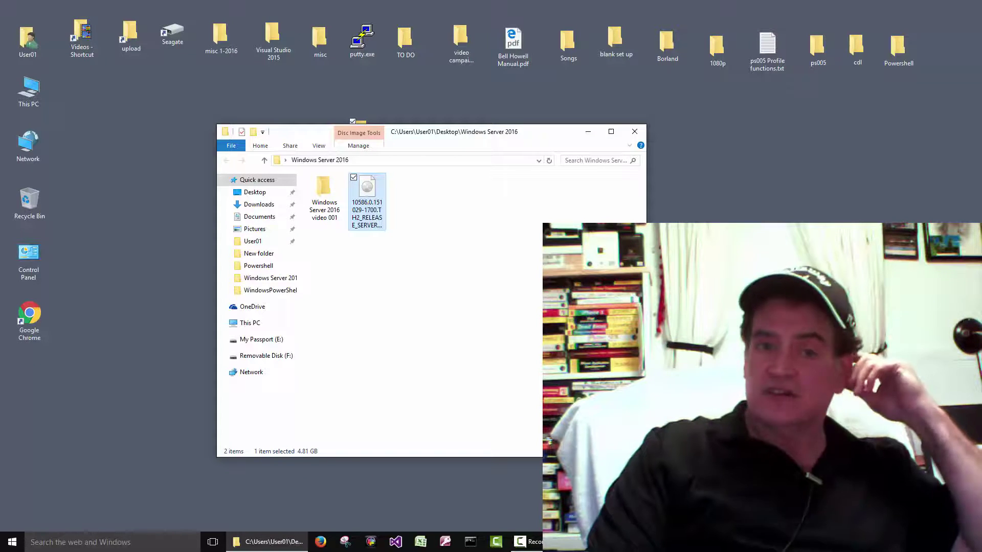
# - Check the computer's available drives in This PC, including the DVD drive, and close that window
pyautogui.doubleClick(41, 87)
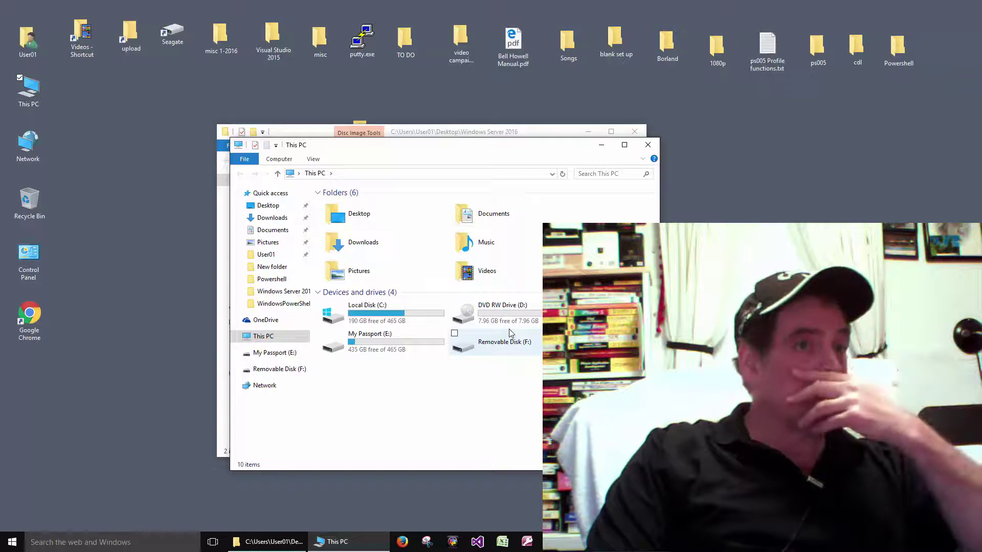
pyautogui.click(648, 144)
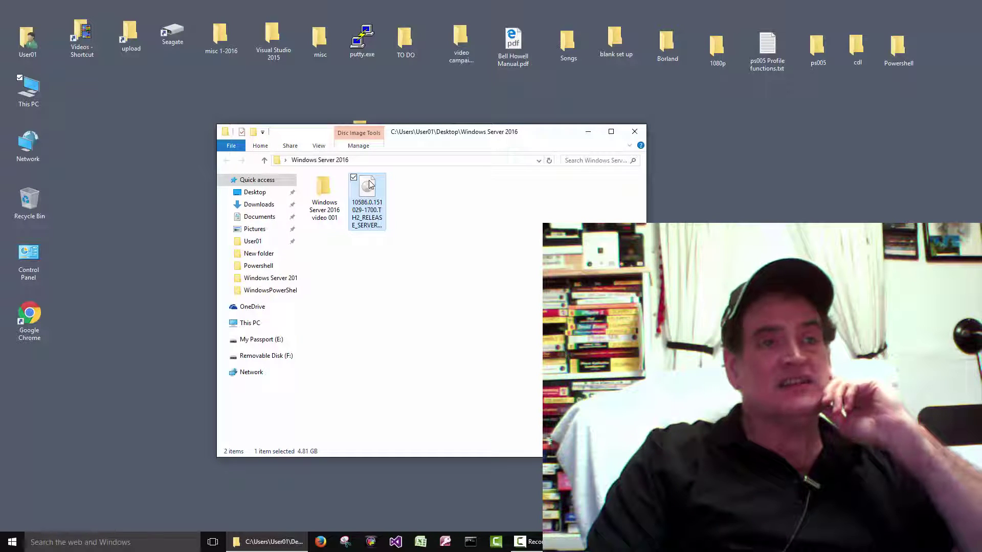
# - Burn the downloaded Windows Server ISO image to a disc in DVD R Drive (D:) without verification, and close the disc image burner
pyautogui.click(372, 219)
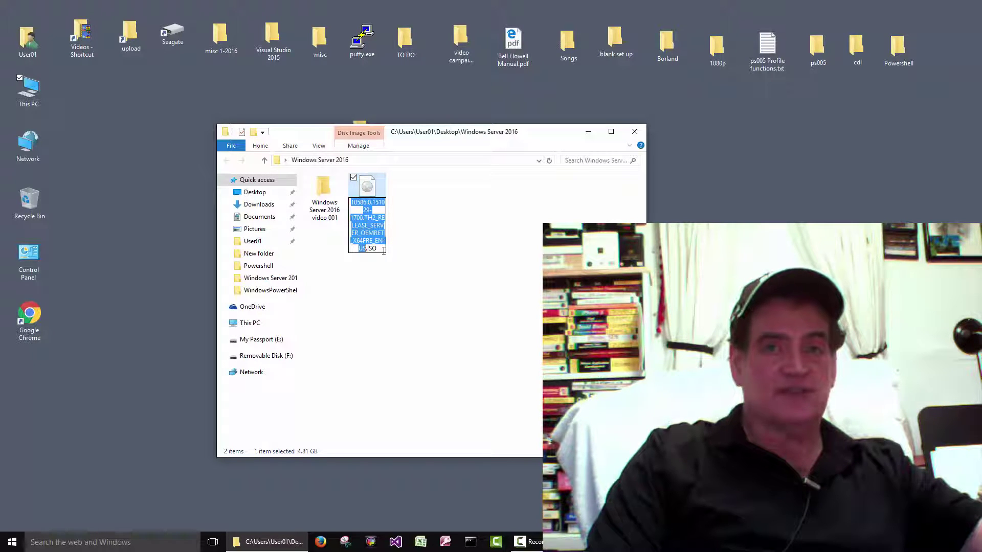
pyautogui.rightClick(365, 187)
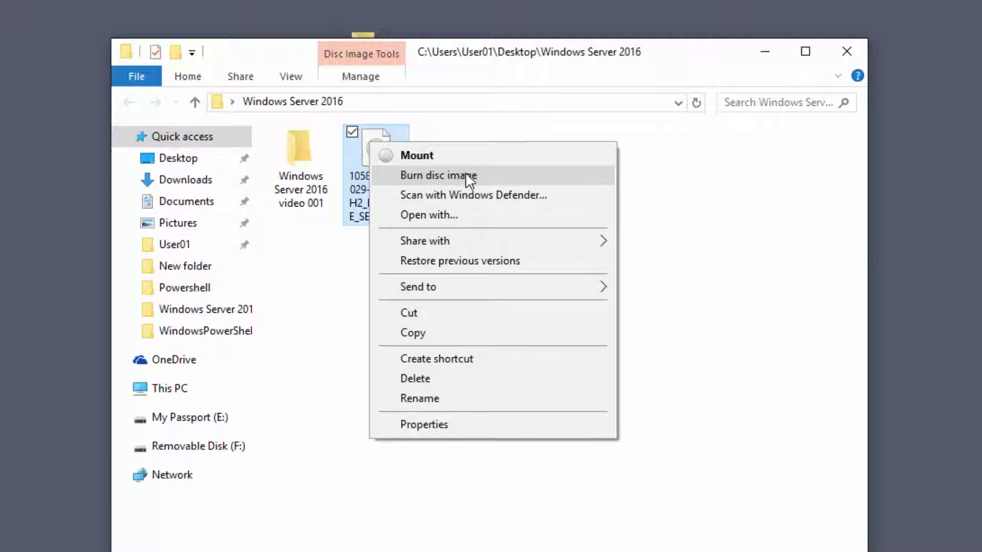
pyautogui.click(469, 179)
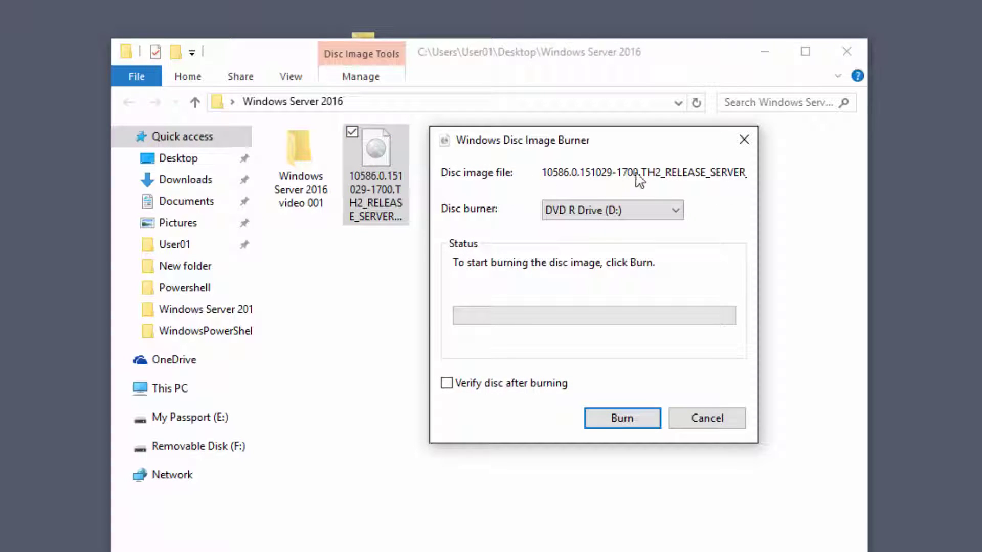
pyautogui.click(647, 219)
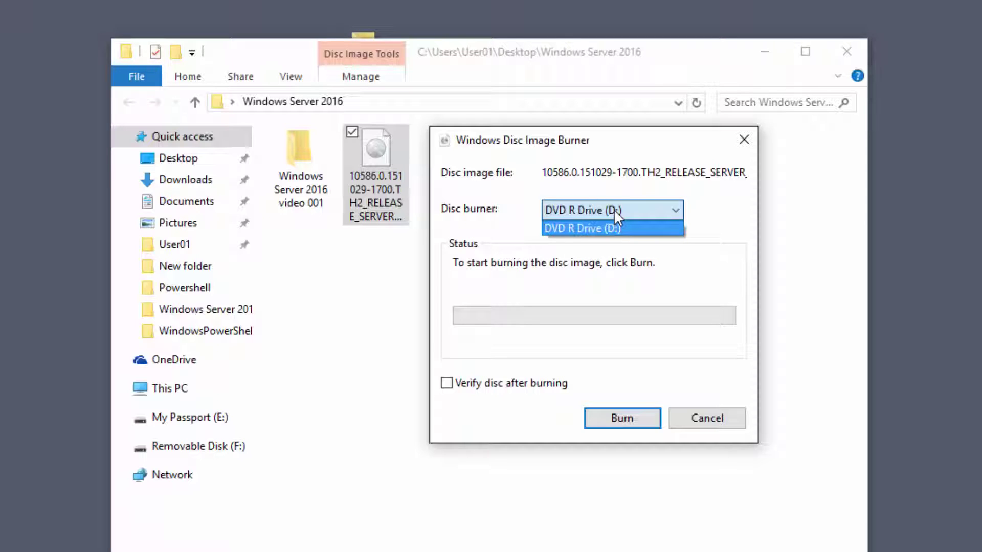
pyautogui.click(612, 228)
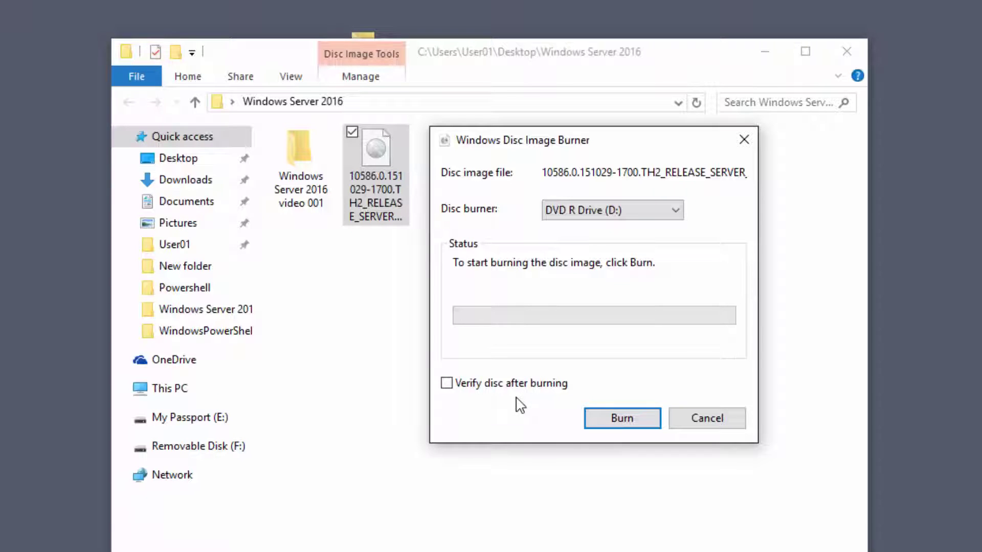
pyautogui.click(630, 415)
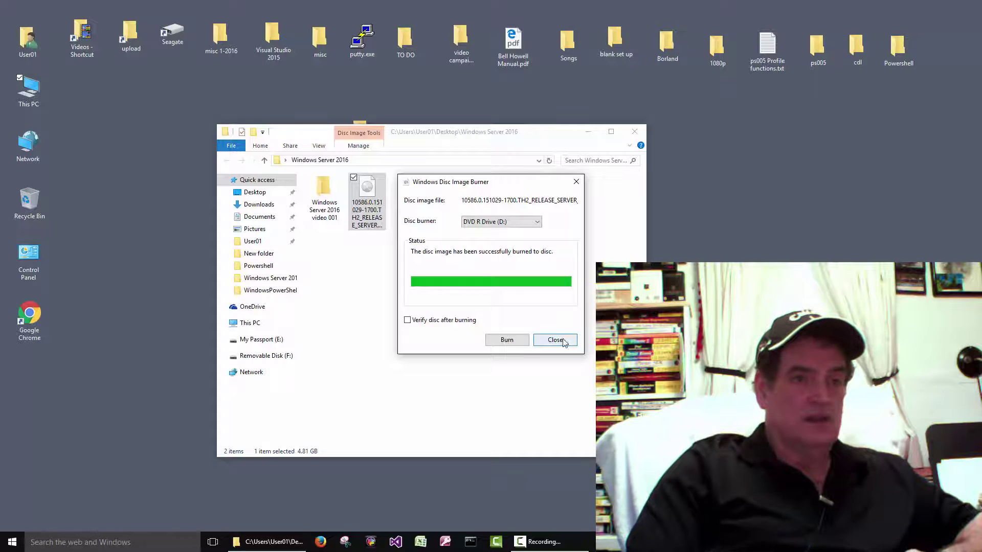
pyautogui.click(556, 340)
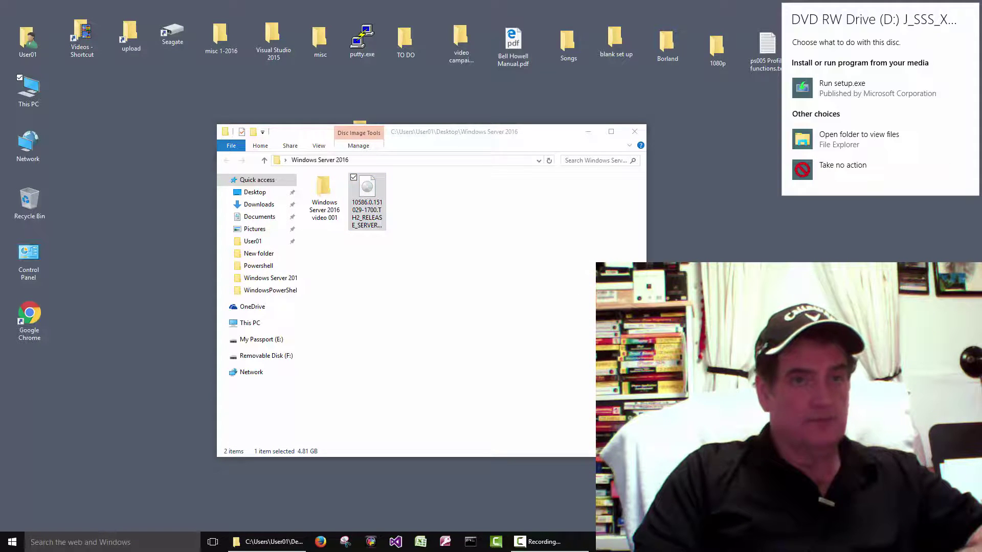
# - Open the burned disc's folder to view its files and display them as medium icons
pyautogui.click(847, 148)
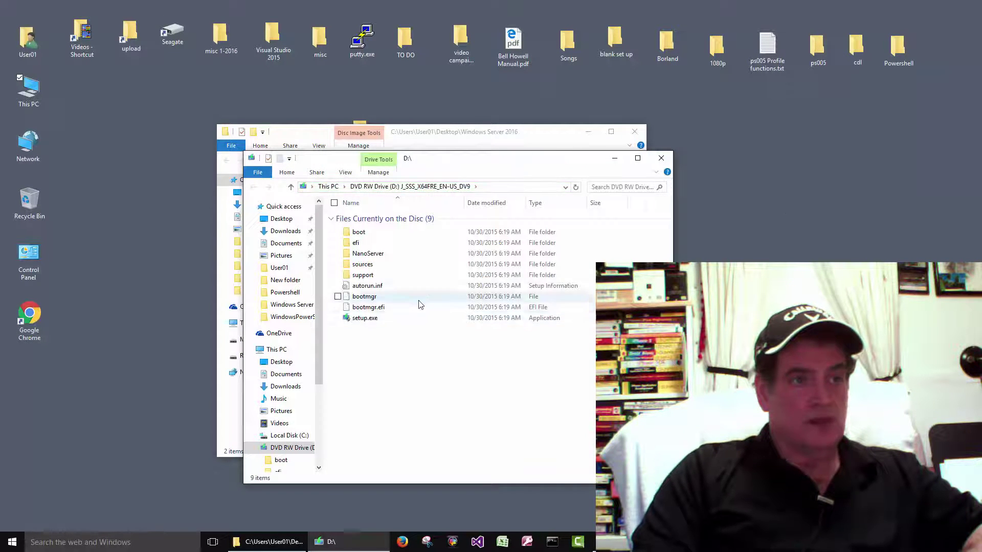
pyautogui.click(345, 172)
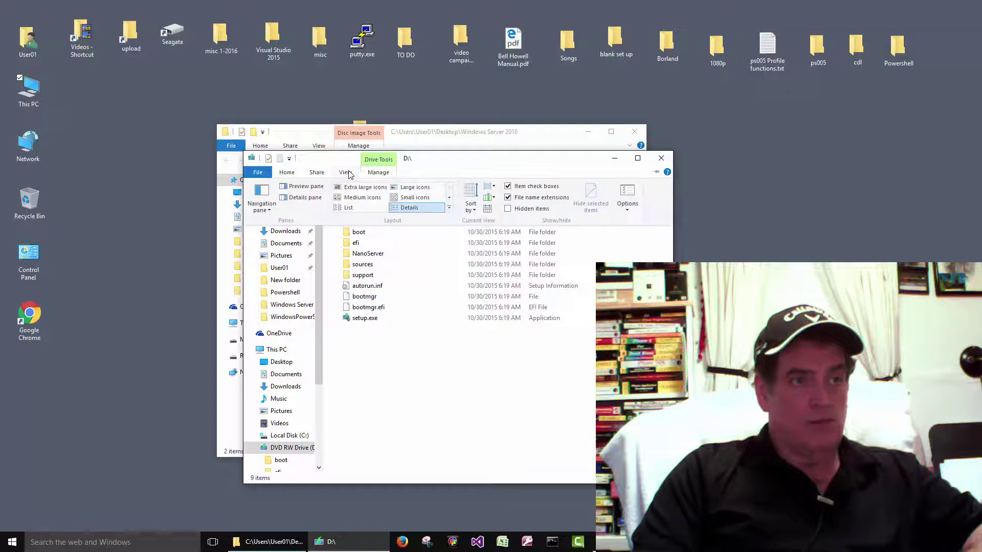
pyautogui.click(366, 197)
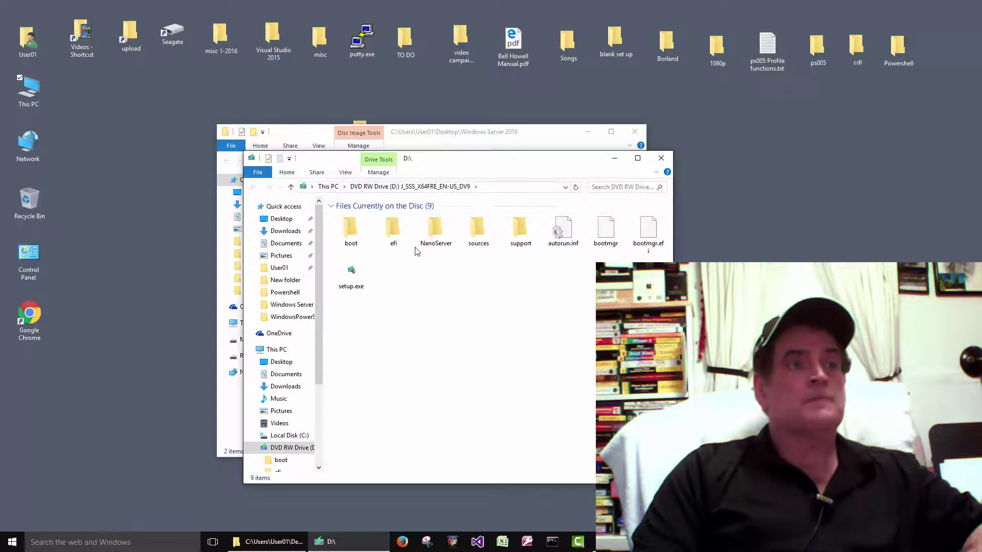
# - Examine the disc's boot folder, including its en-us and fonts subfolders, and close their windows
pyautogui.doubleClick(357, 237)
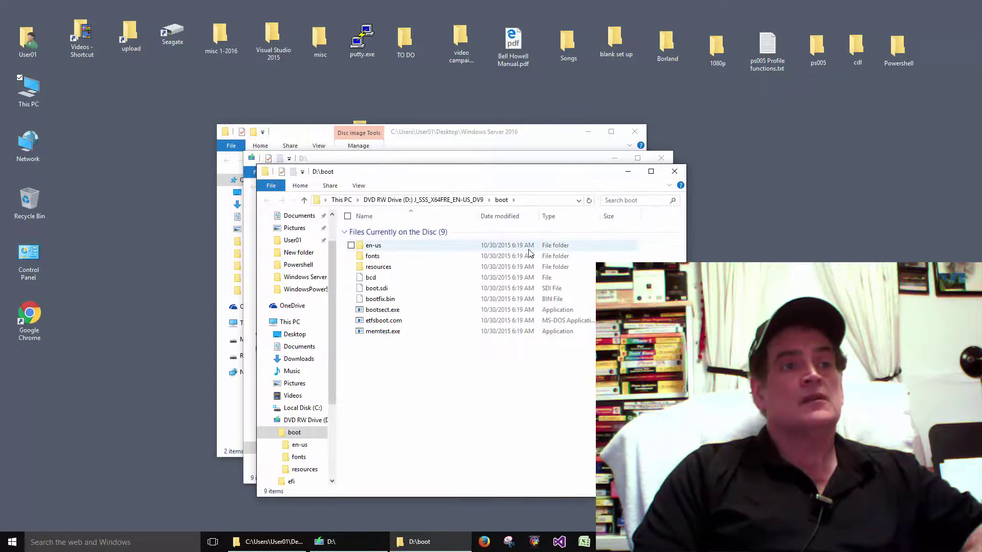
pyautogui.doubleClick(373, 246)
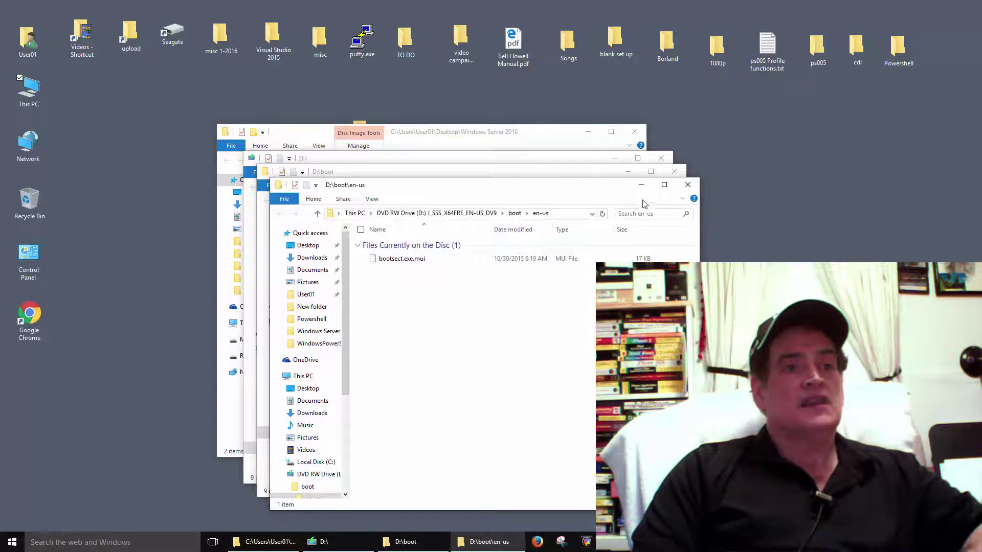
pyautogui.click(688, 185)
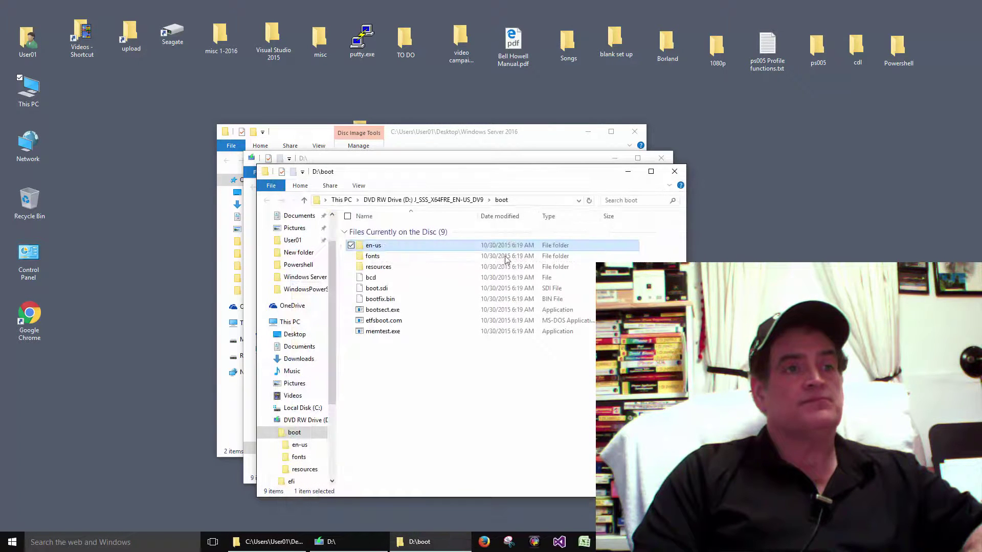
pyautogui.click(385, 256)
pyautogui.doubleClick(386, 256)
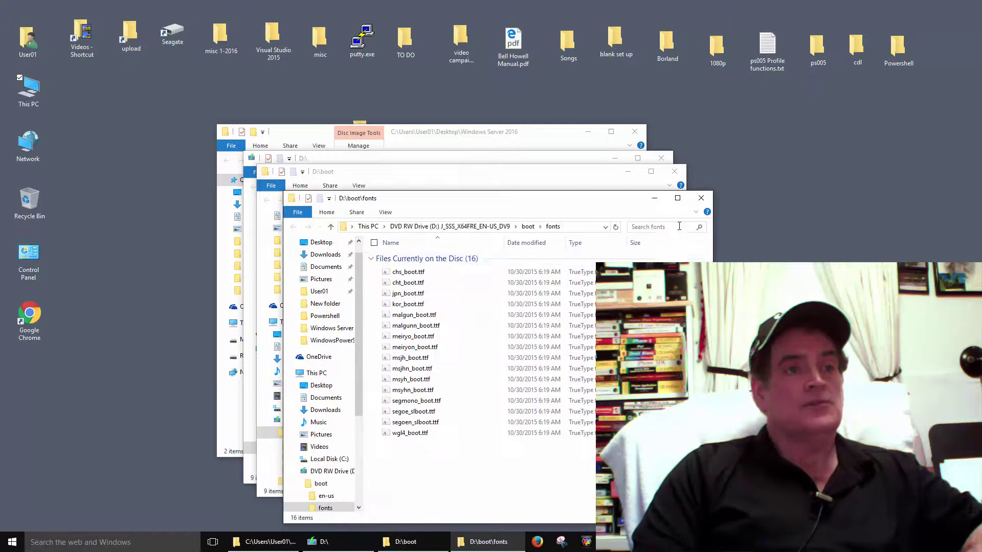
pyautogui.click(701, 200)
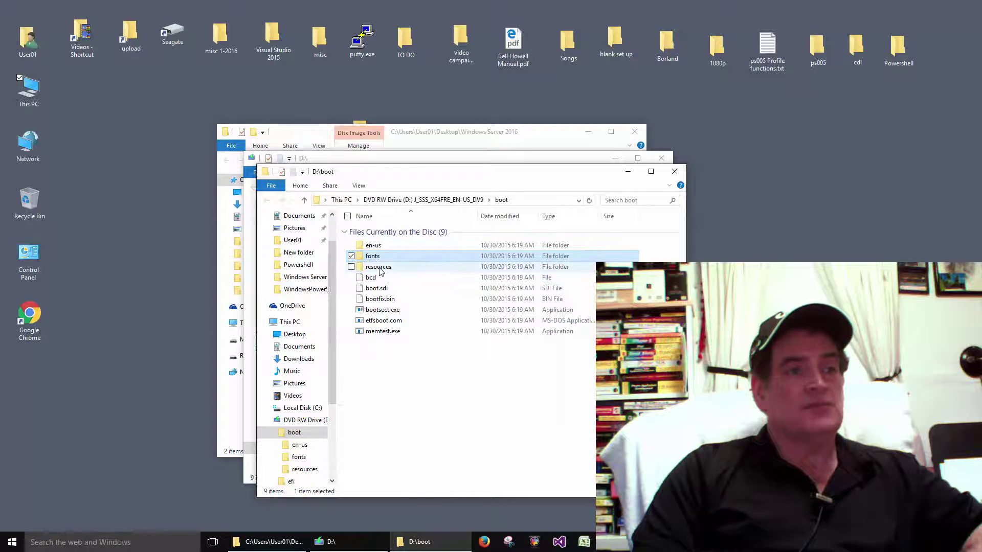
pyautogui.click(676, 172)
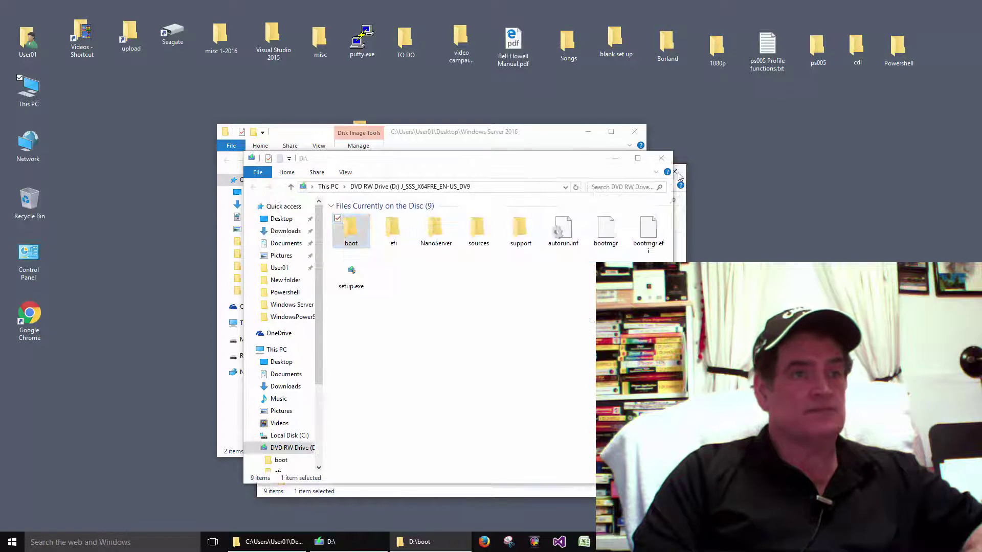
# - Examine the disc's efi folder and its microsoft subfolder, and close both windows
pyautogui.doubleClick(394, 231)
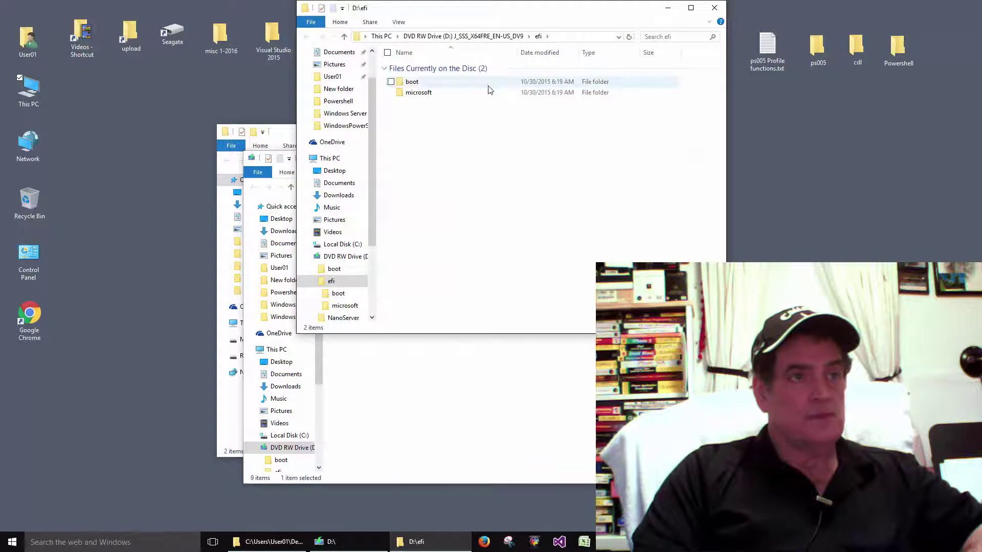
pyautogui.doubleClick(440, 92)
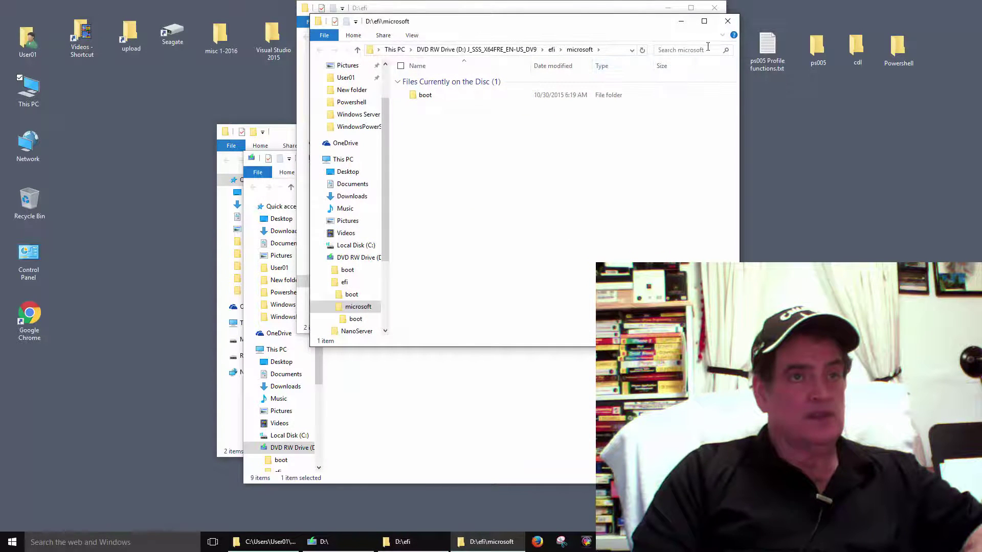
pyautogui.click(728, 22)
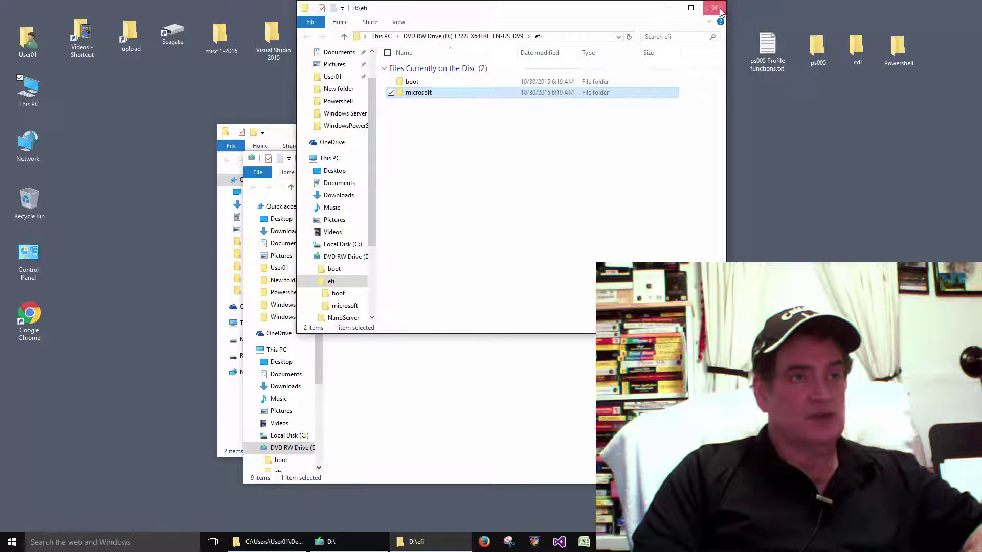
pyautogui.click(714, 8)
# - Open the disc's NanoServer folder, read its ReadMe.txt file, and close both windows
pyautogui.click(436, 230)
pyautogui.doubleClick(439, 230)
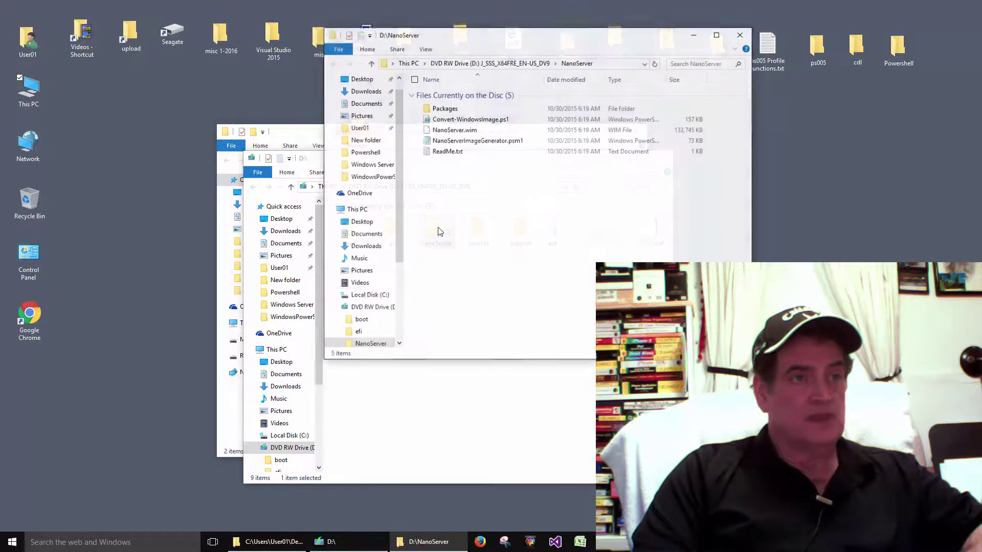
pyautogui.doubleClick(449, 152)
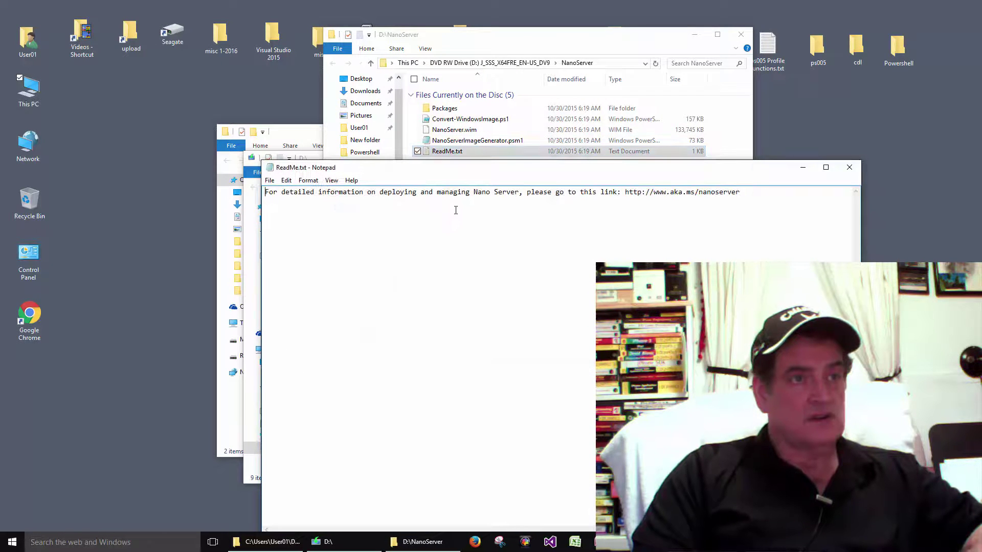
pyautogui.click(849, 168)
pyautogui.click(740, 40)
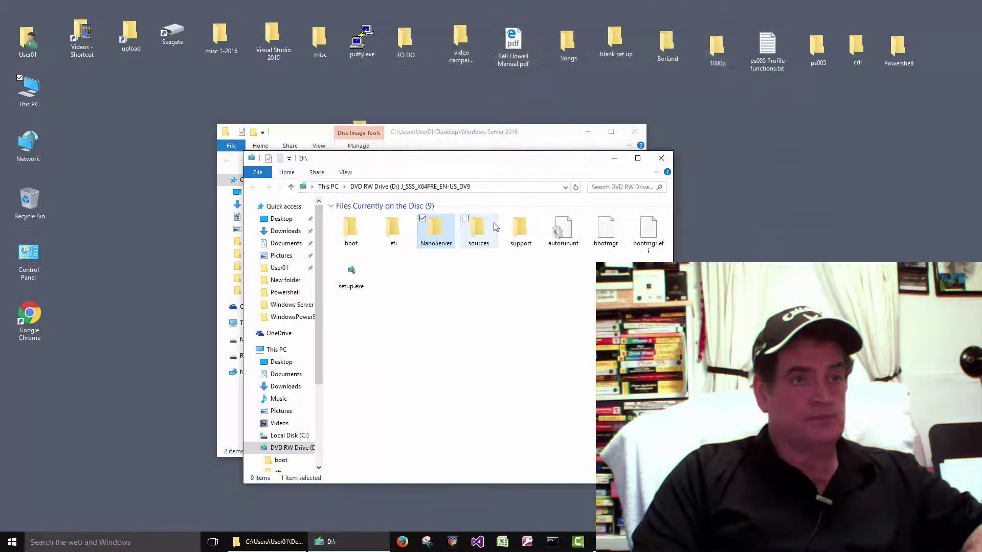
# - Look through the disc's sources folder and the full file list of its en-us subfolder, and close both windows
pyautogui.doubleClick(485, 231)
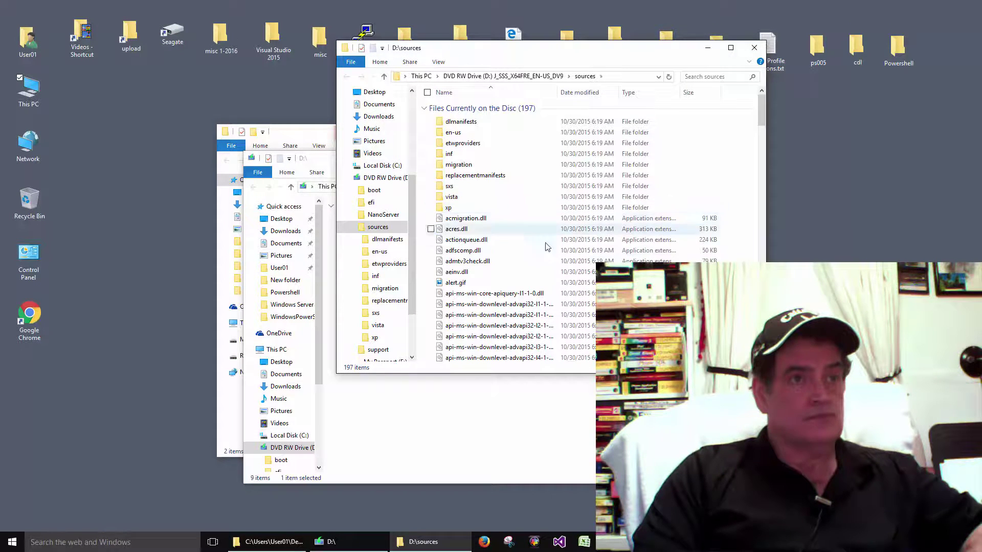
pyautogui.doubleClick(454, 133)
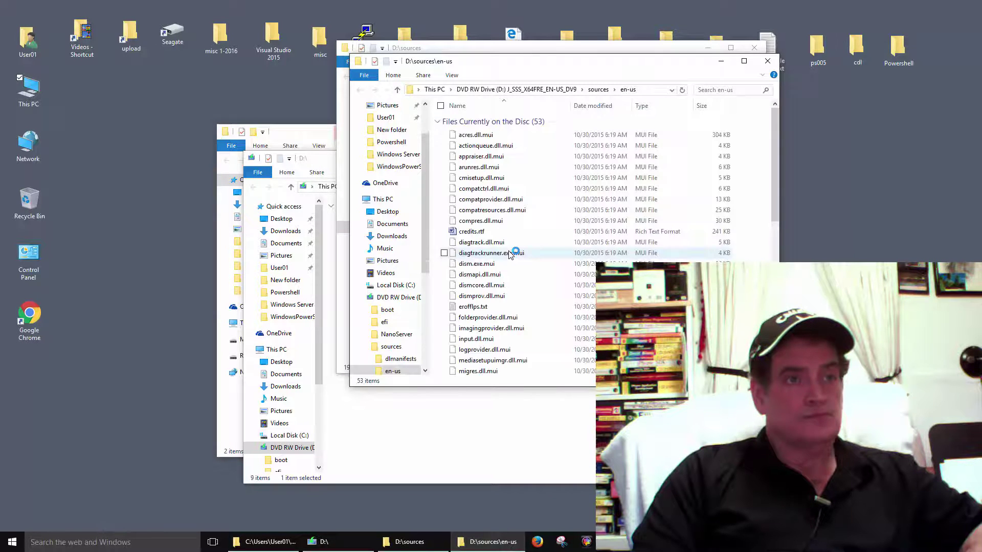
pyautogui.scroll(-10, 510, 254)
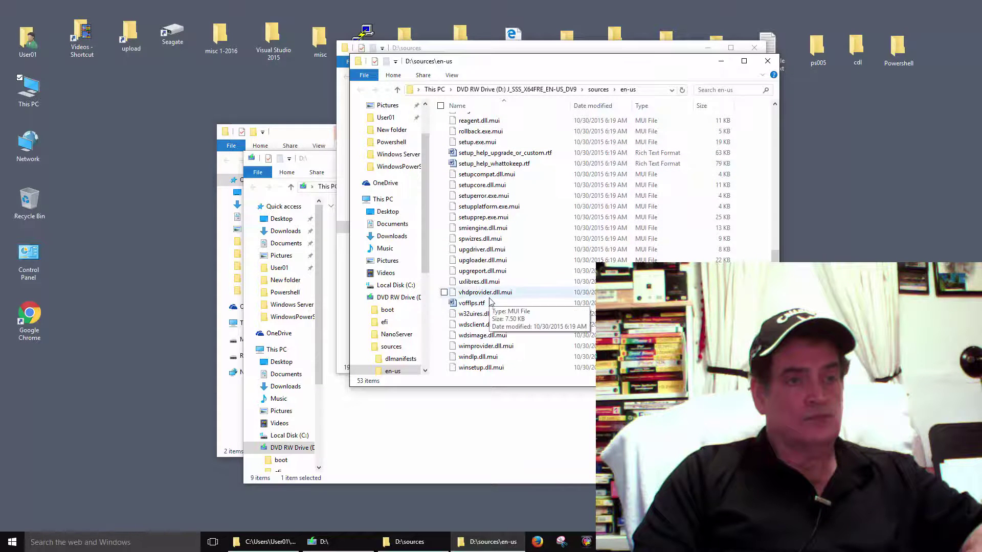
pyautogui.scroll(10, 493, 302)
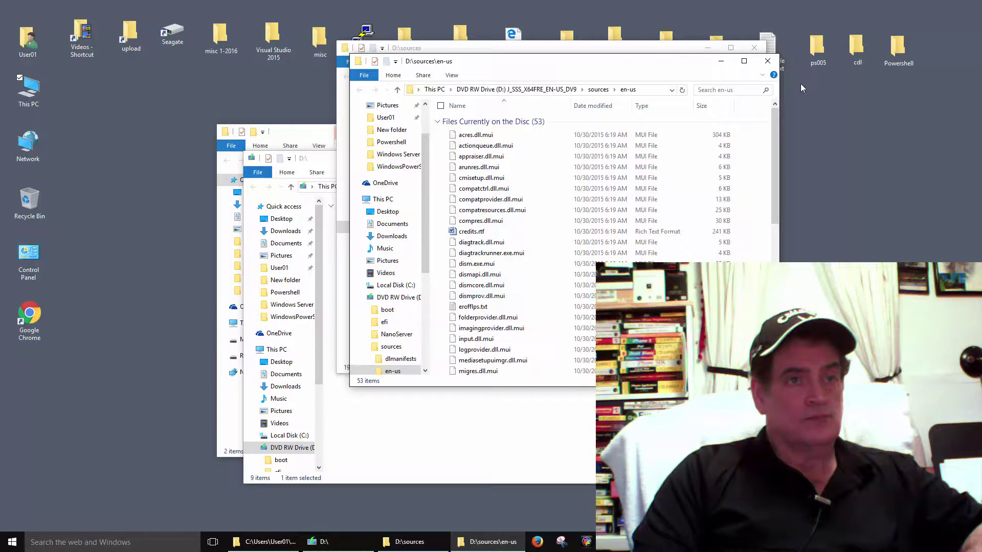
pyautogui.click(770, 65)
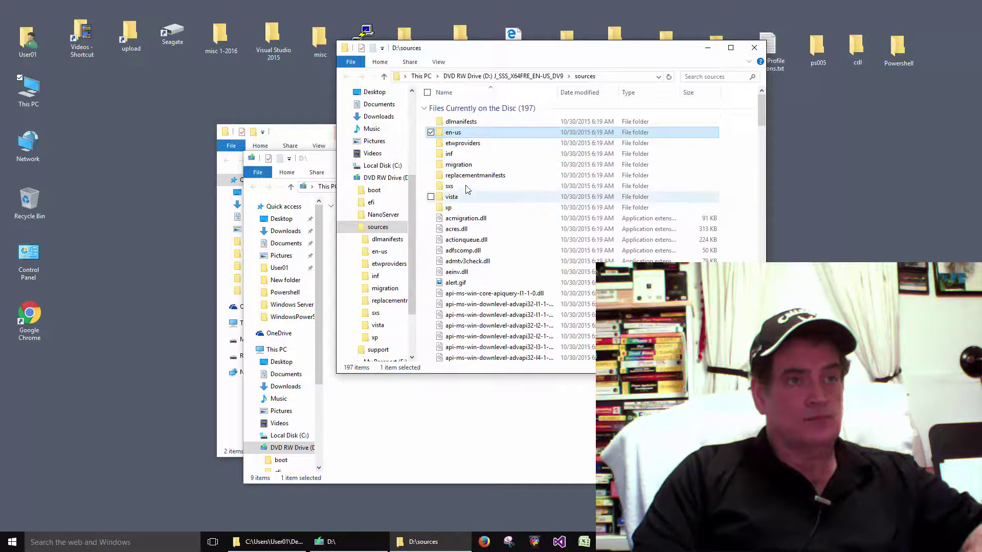
pyautogui.click(756, 48)
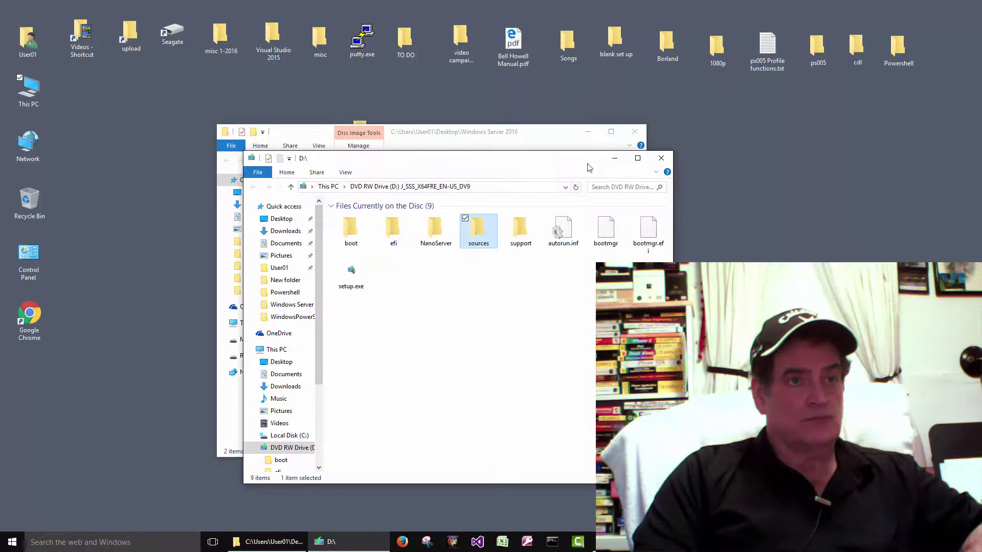
# - Open the disc's support folder, examine its adprep subfolder including en-us and the full file list, and close both subfolder windows
pyautogui.doubleClick(527, 226)
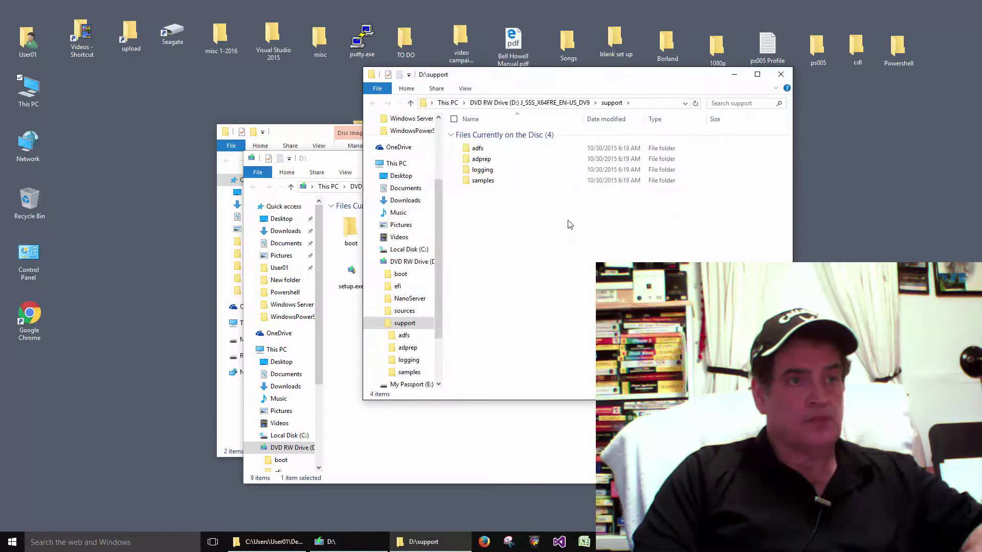
pyautogui.doubleClick(486, 162)
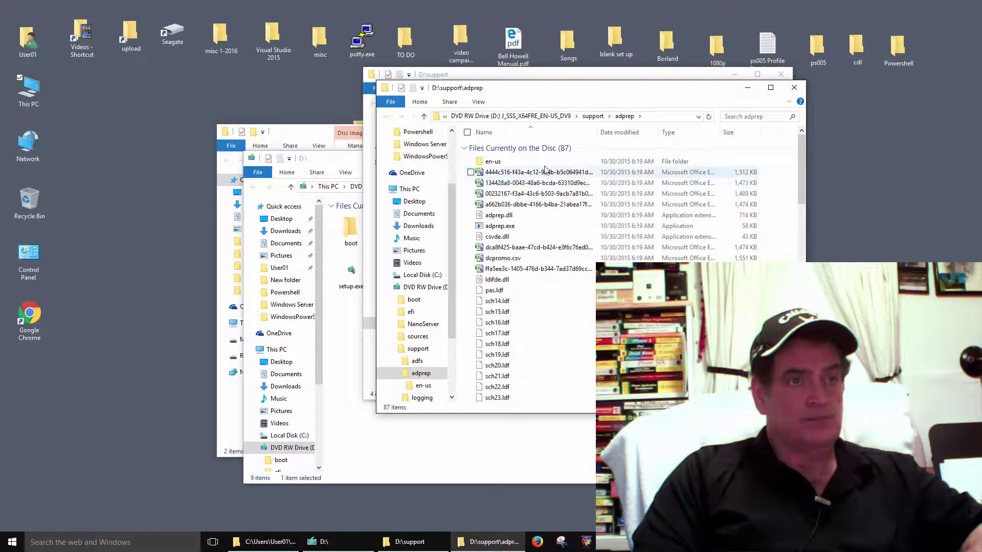
pyautogui.click(487, 163)
pyautogui.doubleClick(487, 162)
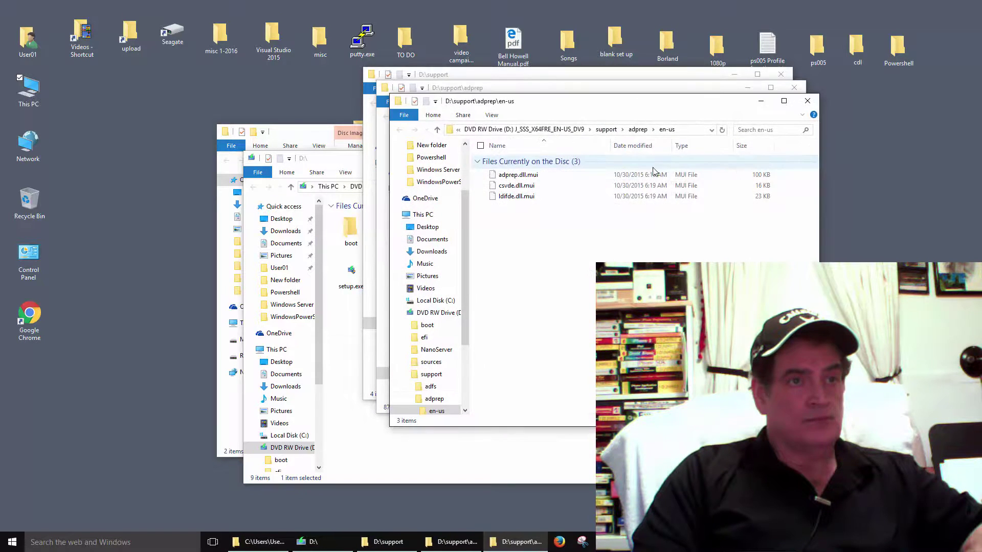
pyautogui.click(807, 102)
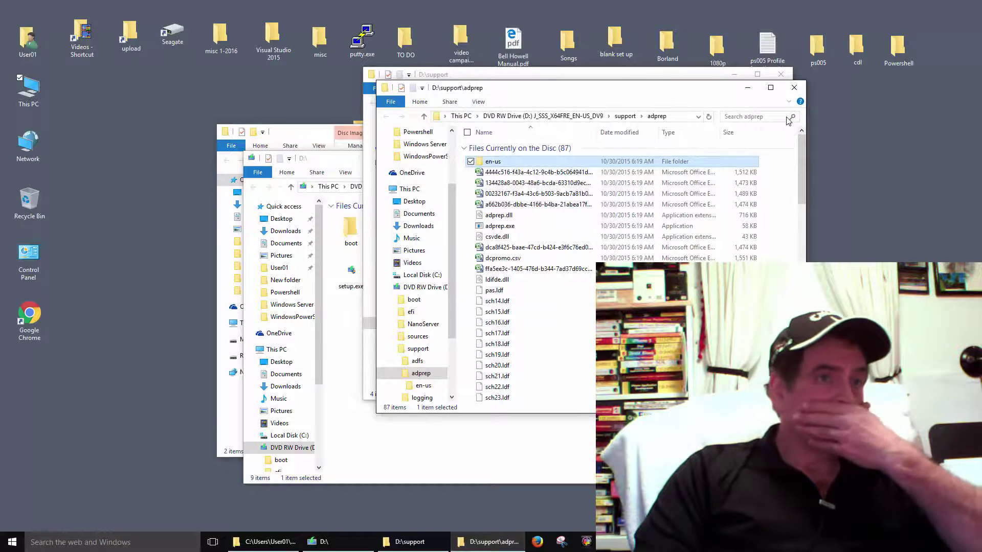
pyautogui.scroll(-20, 653, 260)
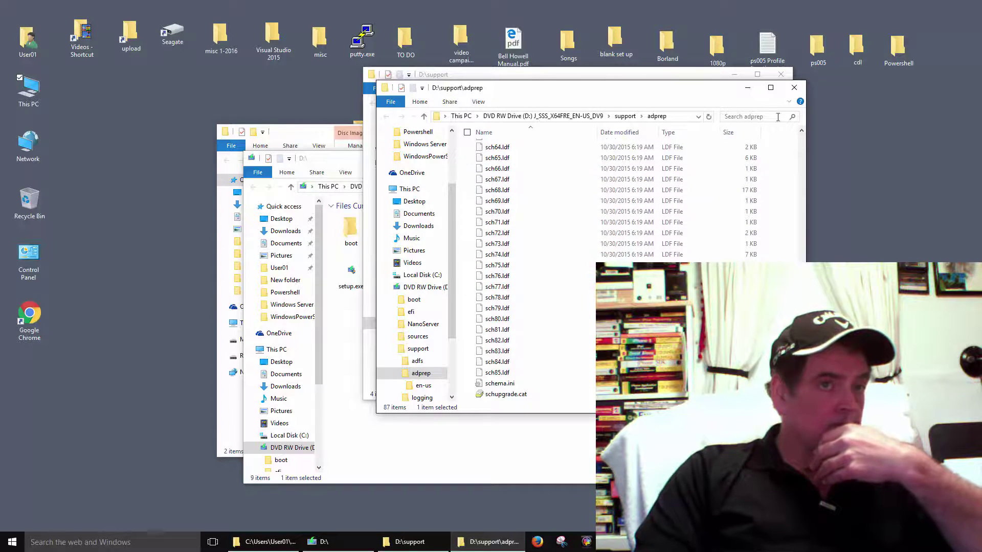
pyautogui.click(795, 87)
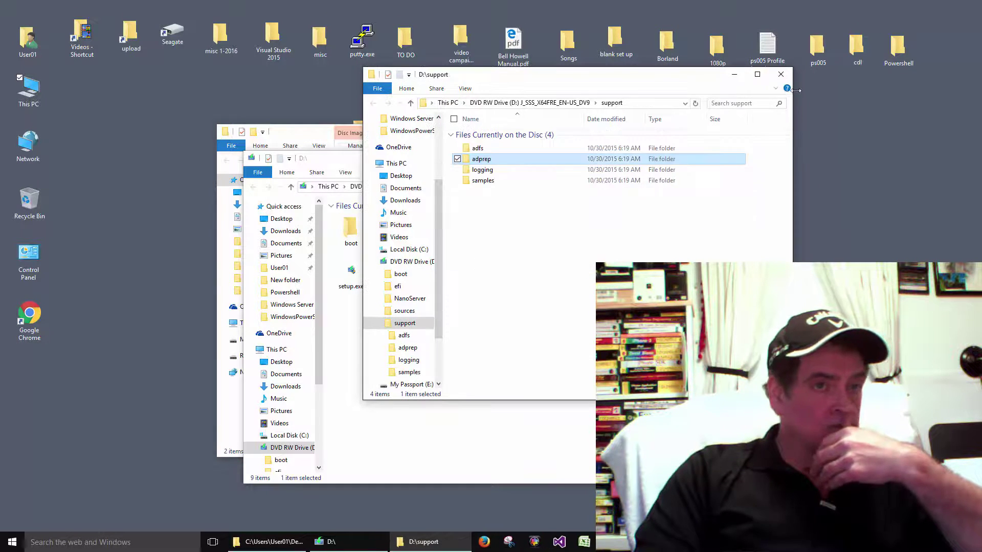
# - Examine the support folder's samples subfolder and its logging subfolder including en-us, closing each of their windows
pyautogui.doubleClick(505, 181)
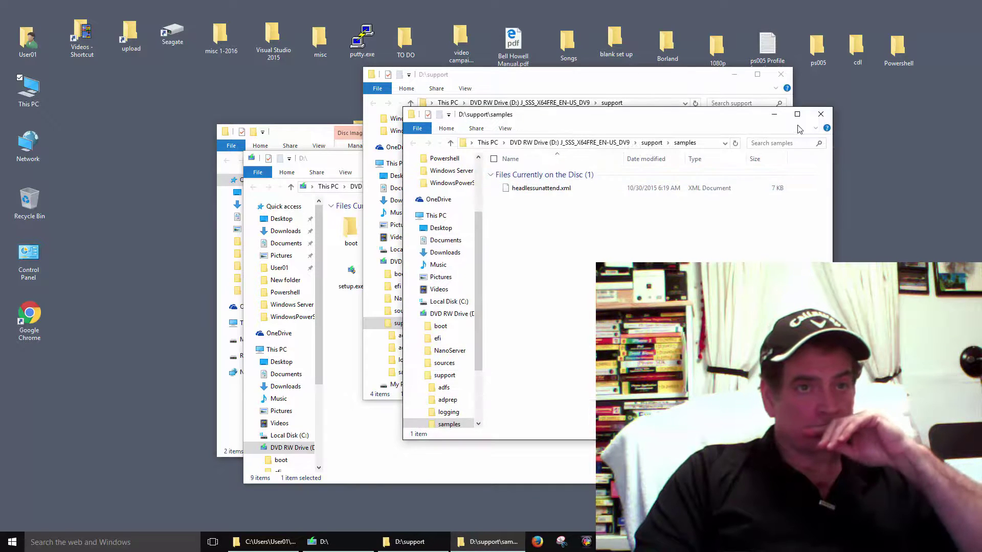
pyautogui.click(820, 114)
pyautogui.doubleClick(491, 172)
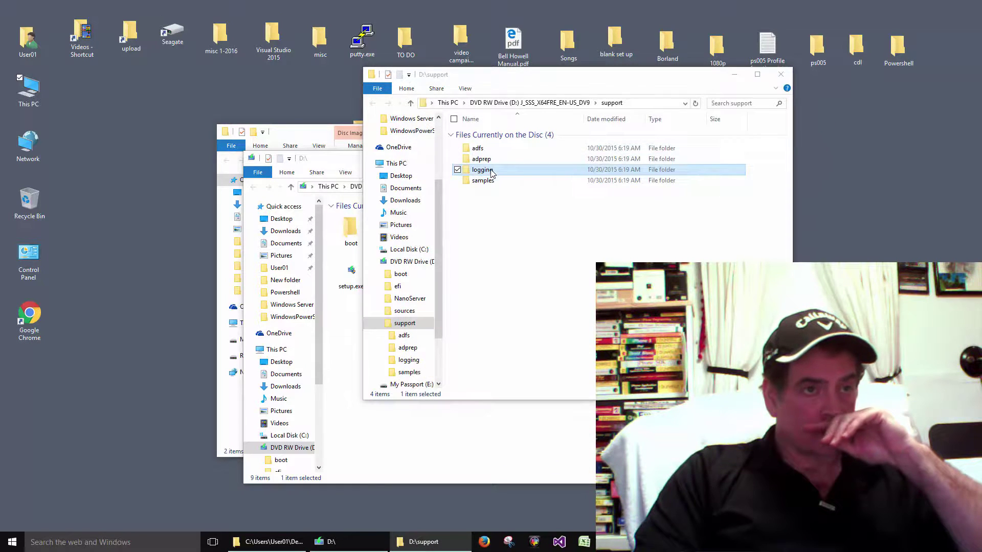
pyautogui.doubleClick(542, 204)
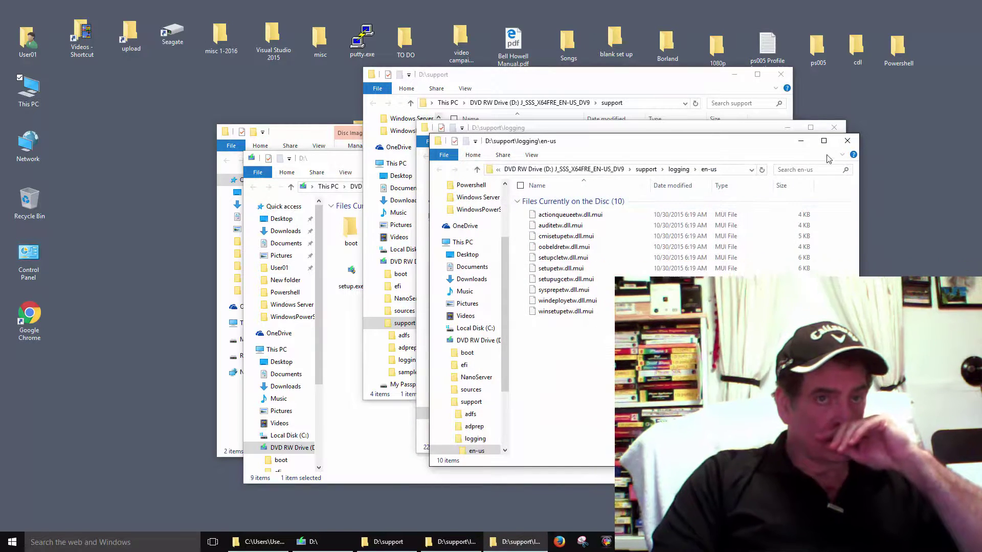
pyautogui.click(847, 141)
pyautogui.click(834, 128)
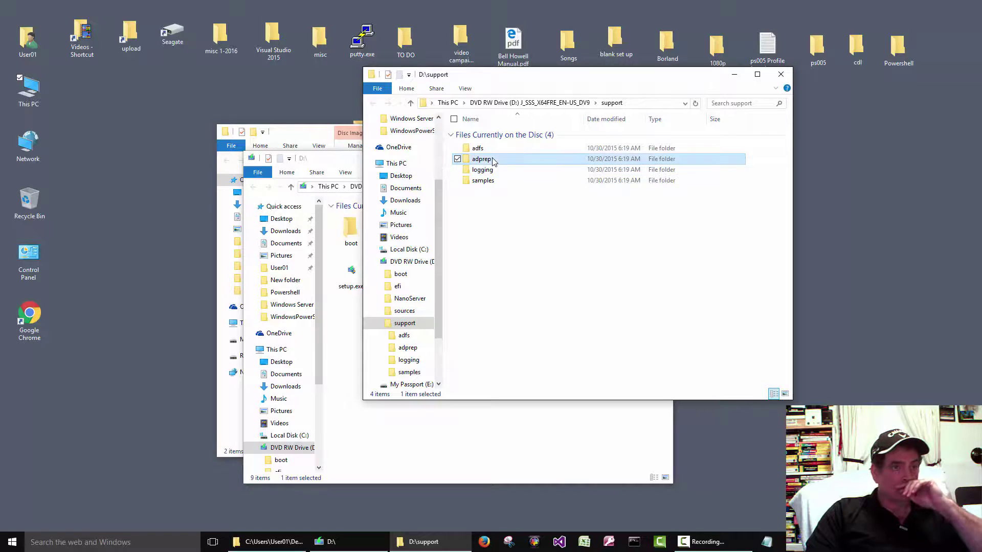
# - Examine the support folder's adfs subfolder and its en-us folder, and close their windows along with the support window
pyautogui.doubleClick(480, 148)
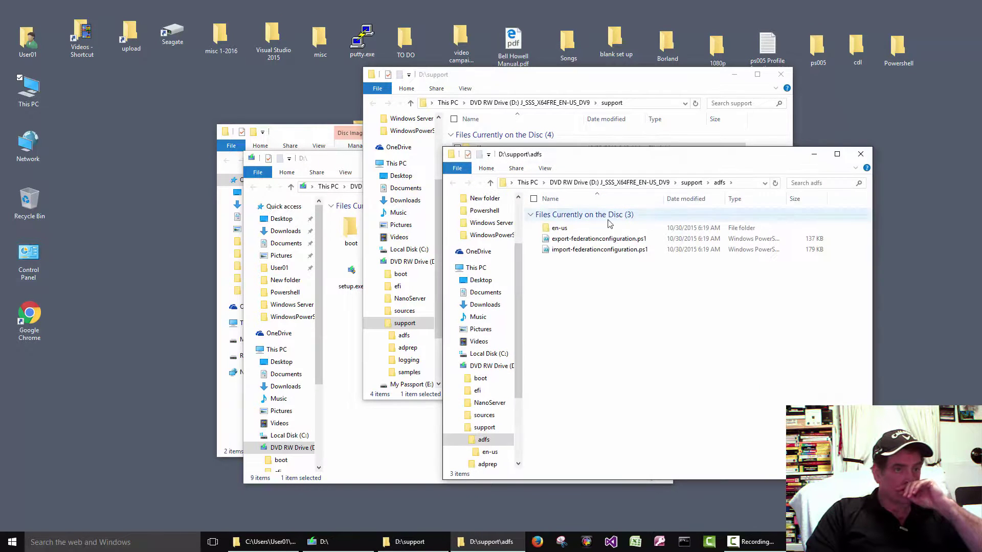
pyautogui.click(563, 228)
pyautogui.doubleClick(562, 228)
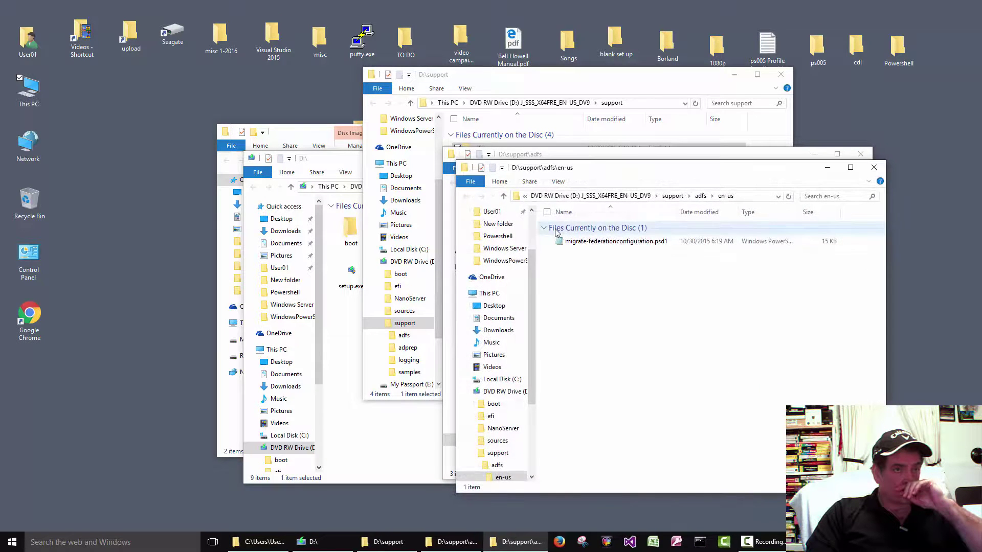
pyautogui.click(616, 241)
pyautogui.click(874, 168)
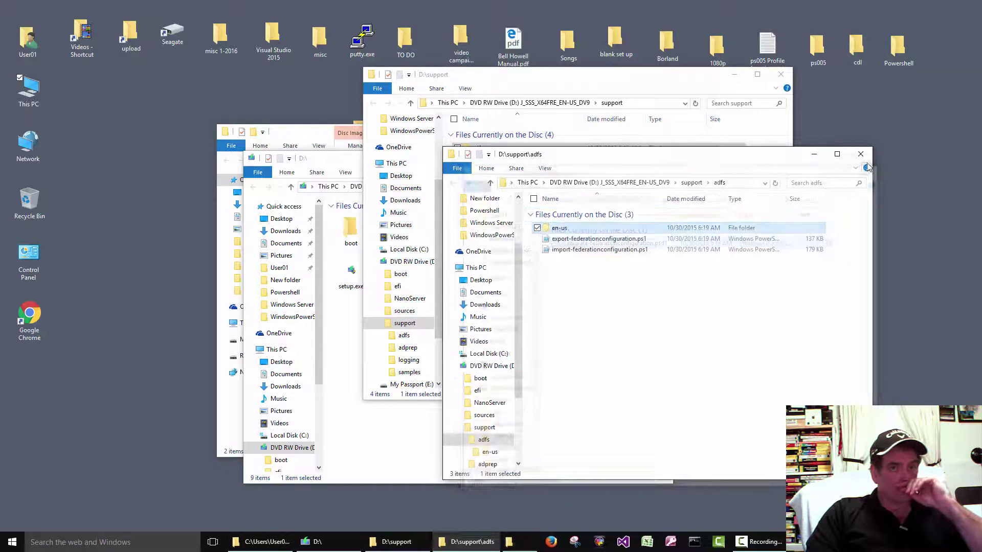
pyautogui.click(861, 154)
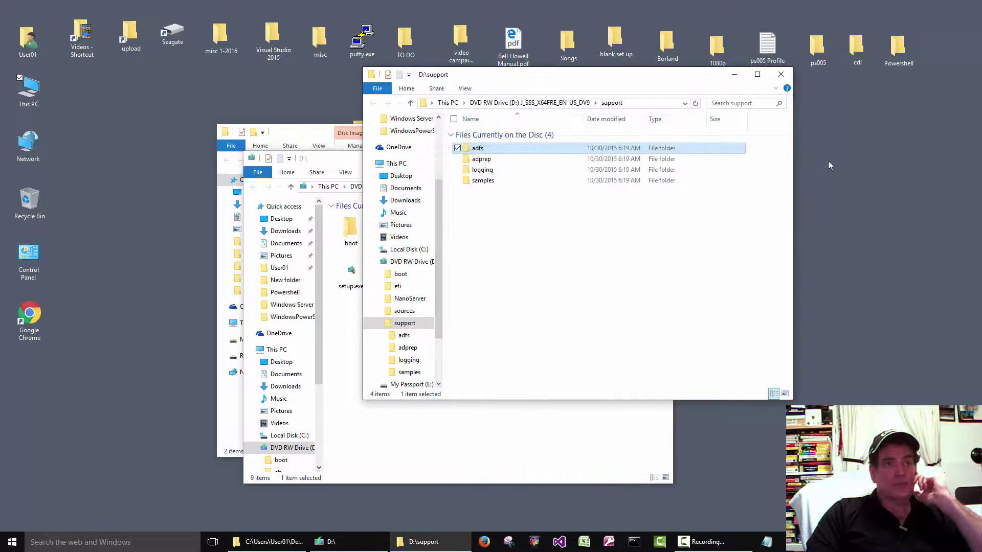
pyautogui.click(781, 74)
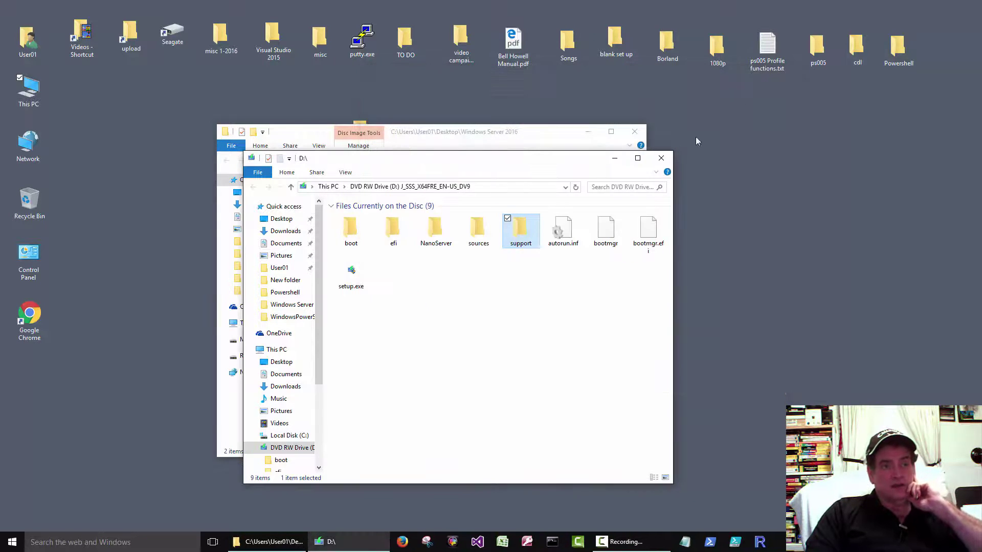
# - Reopen the disc's sources folder, review the file list of its en-us subfolder again, and close all the disc's windows
pyautogui.doubleClick(481, 244)
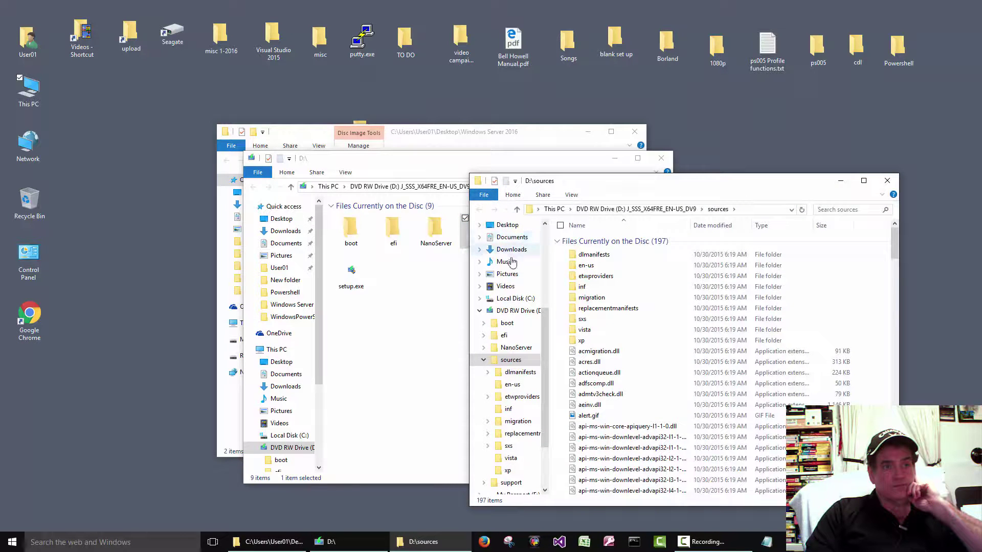
pyautogui.scroll(-5, 592, 276)
pyautogui.scroll(5, 593, 280)
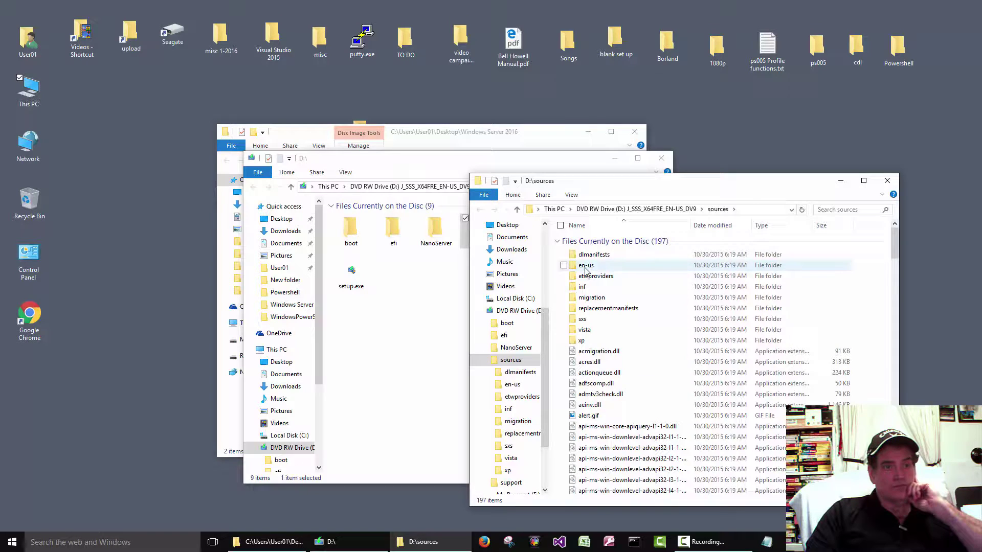
pyautogui.doubleClick(586, 270)
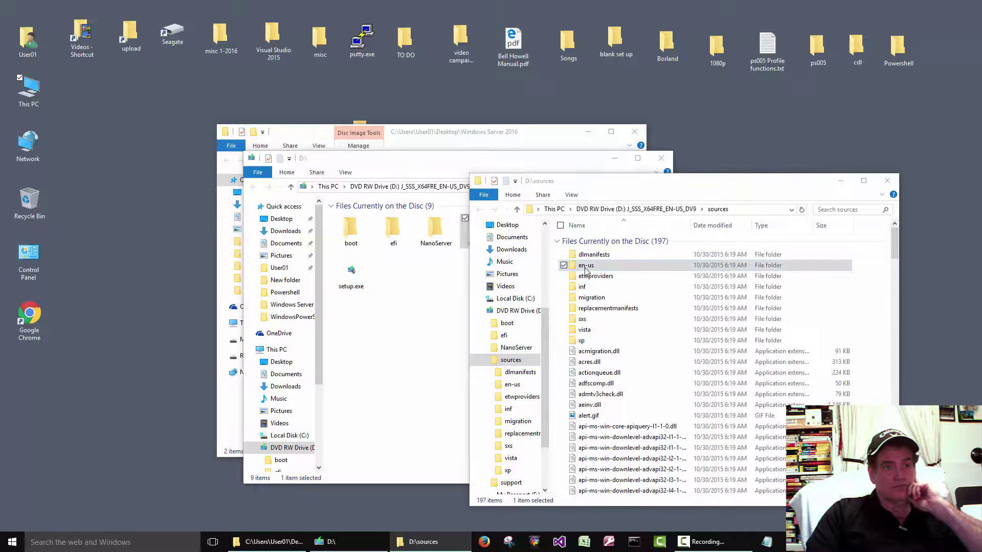
pyautogui.scroll(-2, 720, 309)
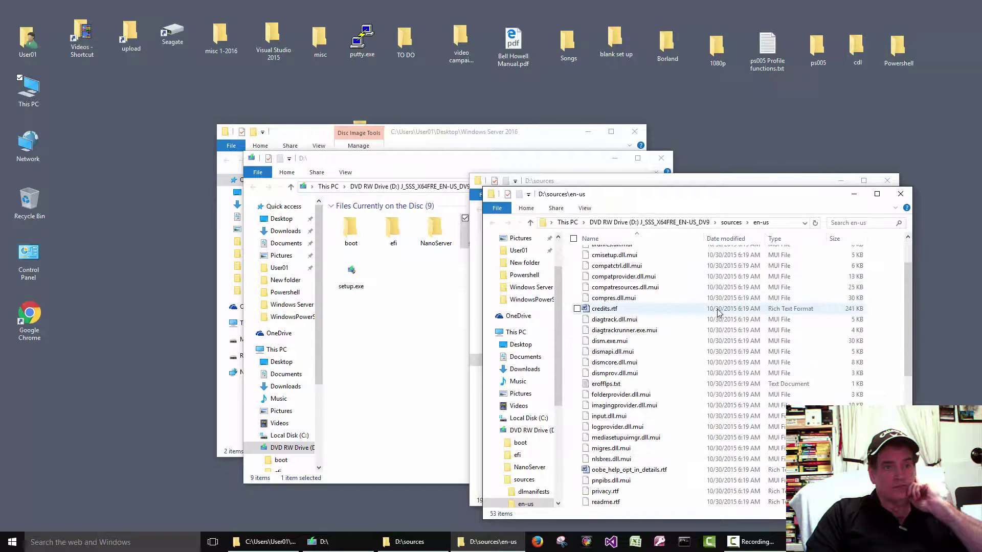
pyautogui.scroll(-5, 718, 313)
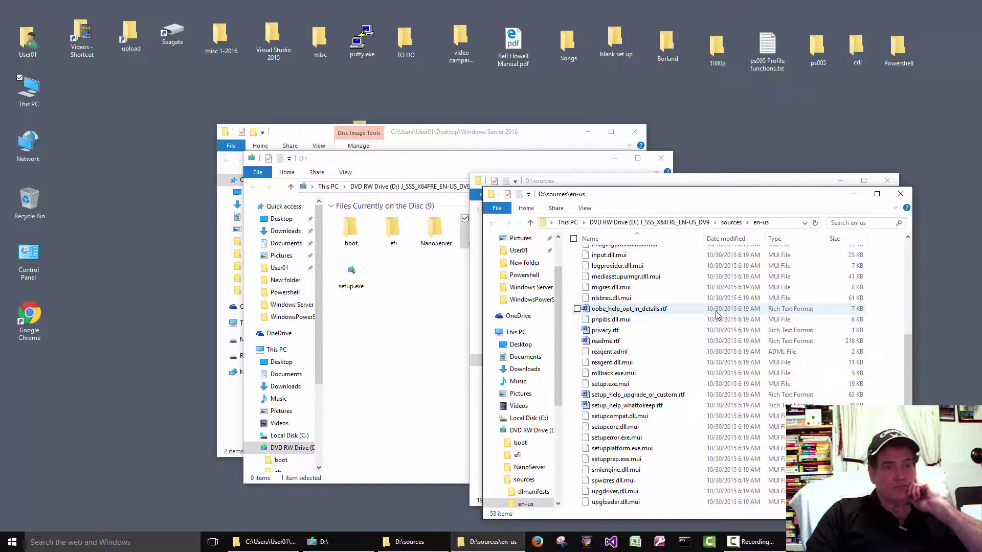
pyautogui.scroll(-3, 718, 314)
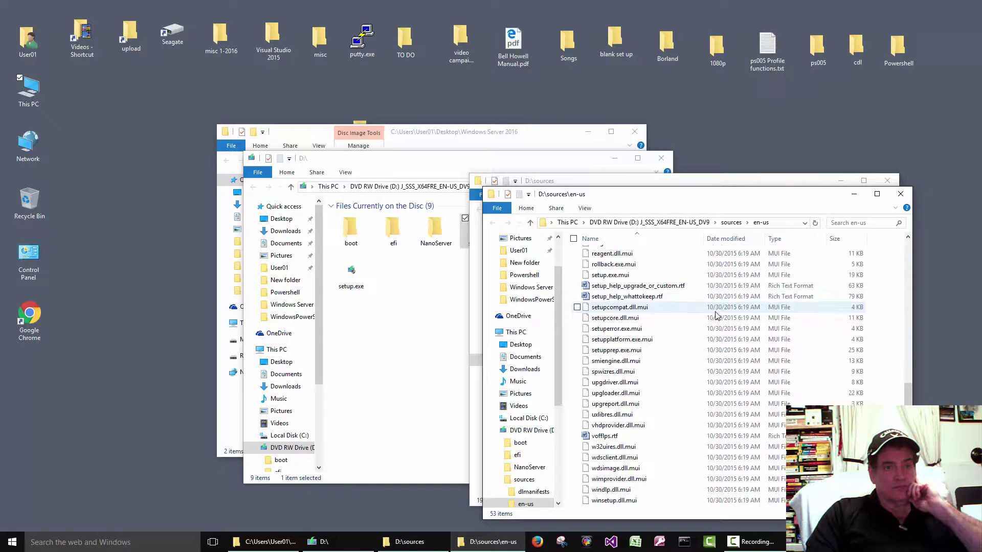
pyautogui.click(901, 193)
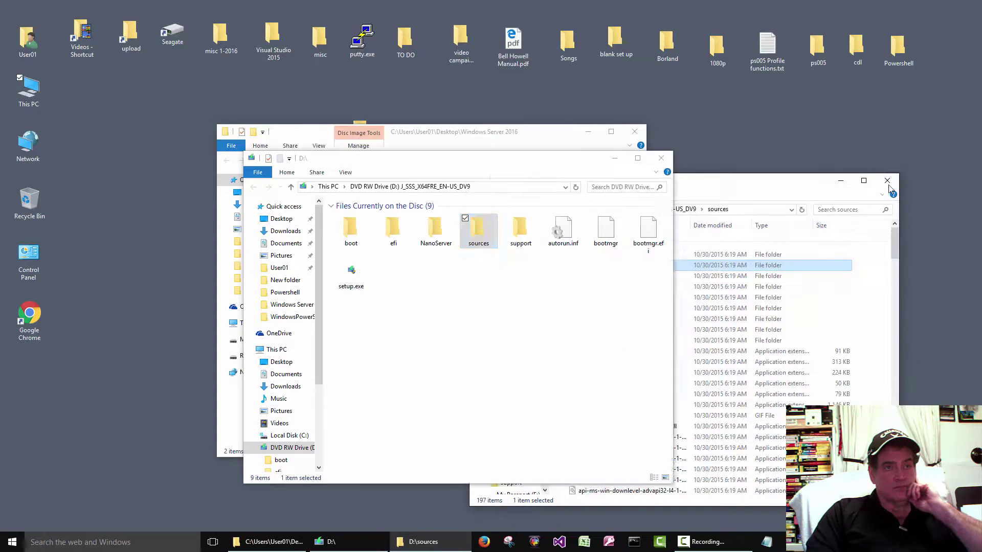
pyautogui.click(887, 181)
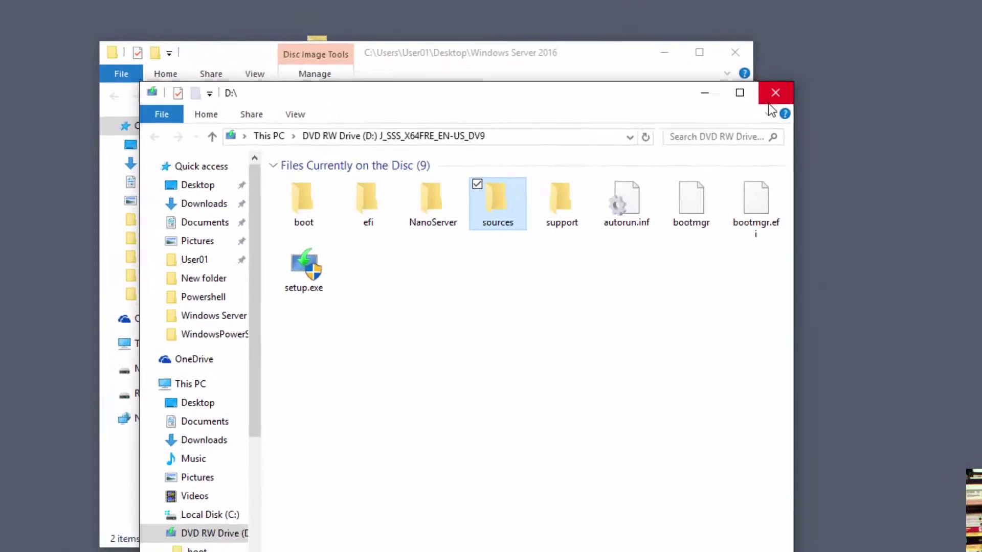
pyautogui.click(925, 7)
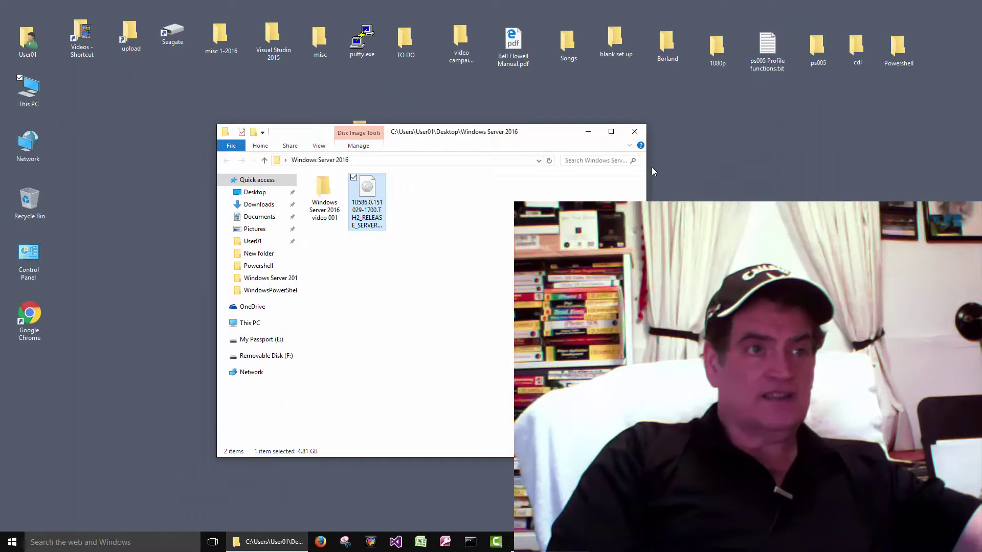